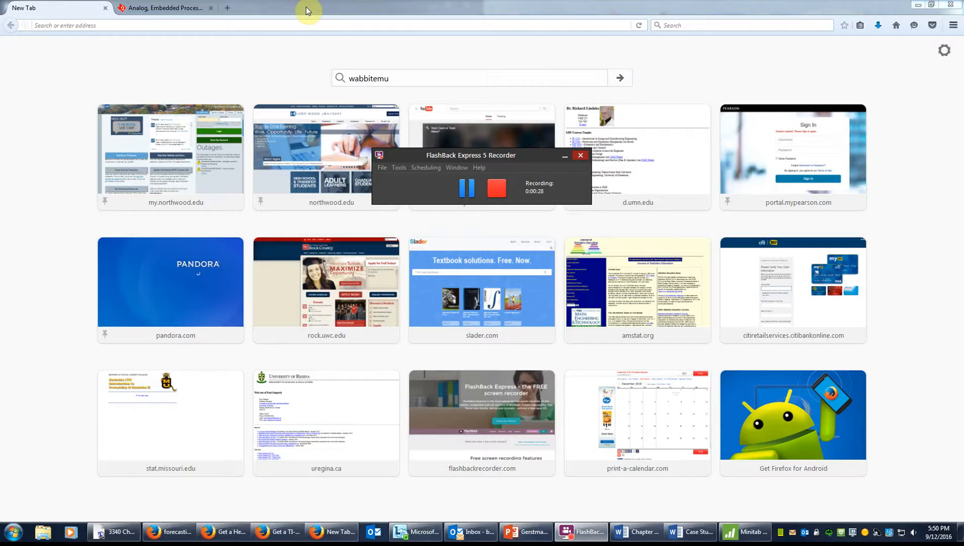
Search the web for wabbitemu and open the Wabbitemu TI Calculator Emulator project page on CodePlex
left_click(438, 9)
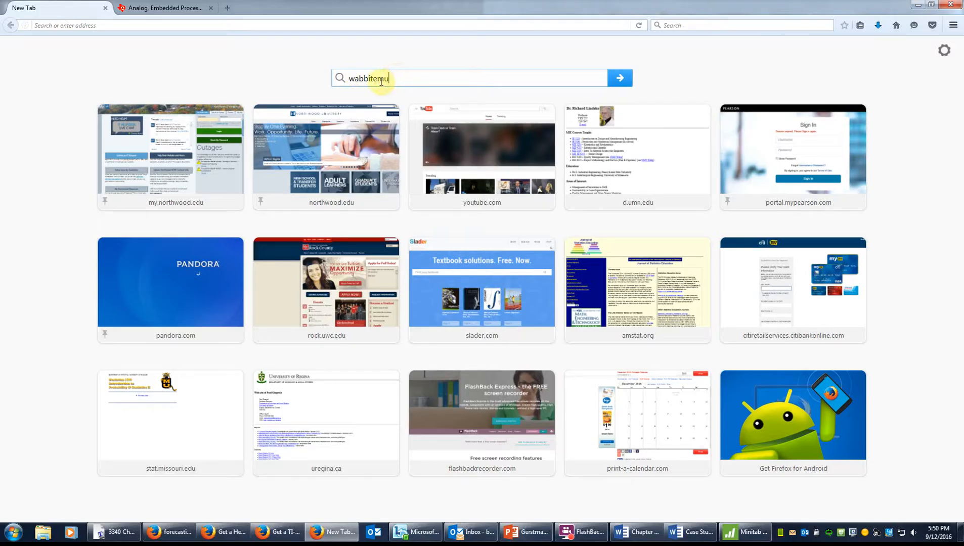
left_click(626, 79)
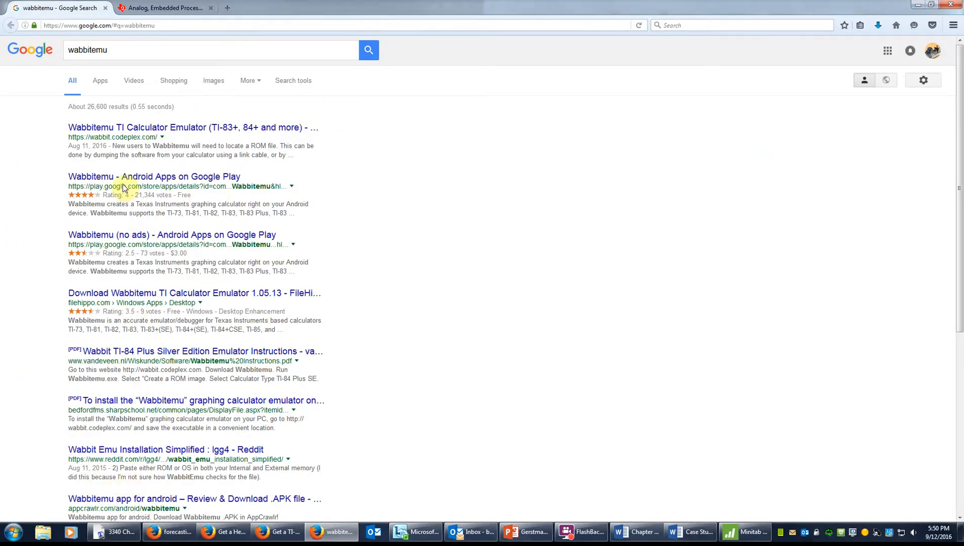
left_click(179, 130)
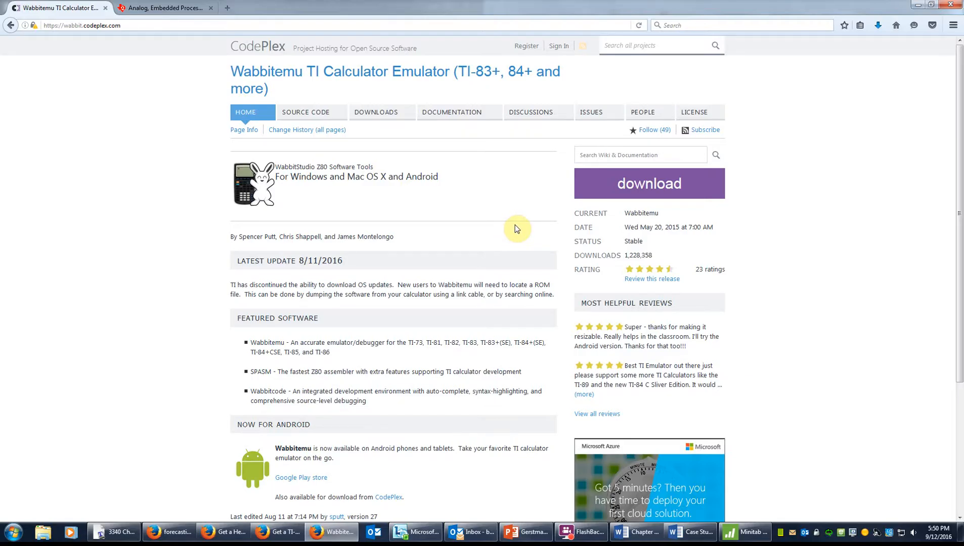
Download and save Wabbitemu.exe from the project page, then open the folder that contains the downloaded file
left_click(620, 187)
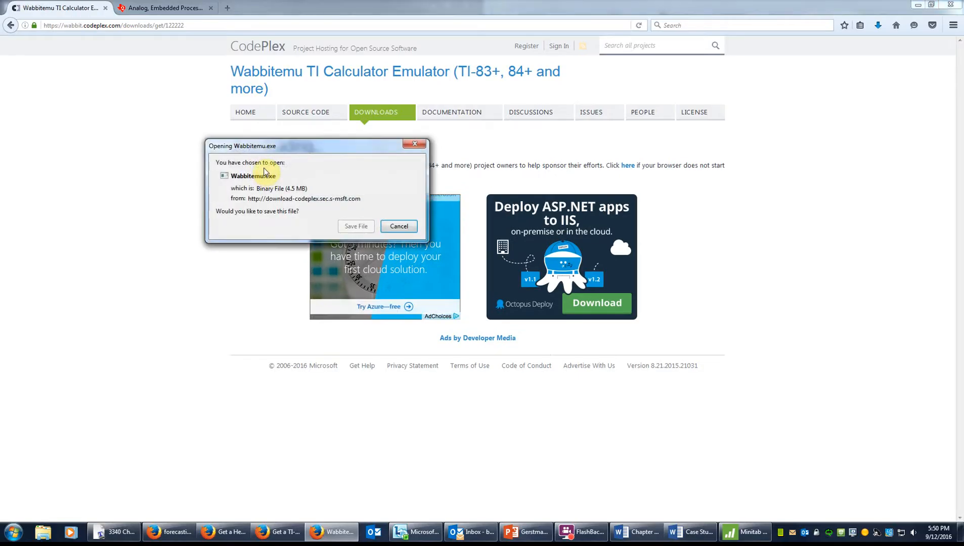
left_click(355, 227)
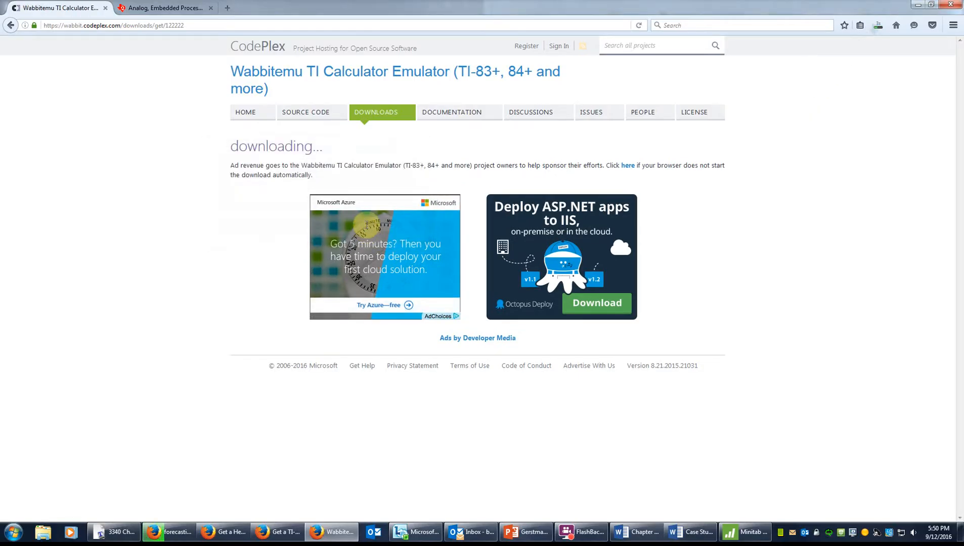
left_click(879, 28)
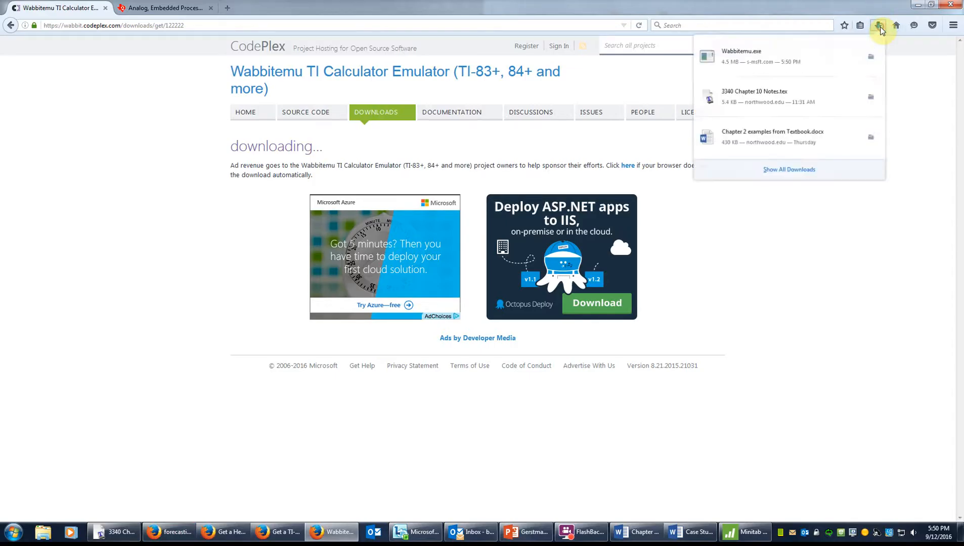
left_click(872, 61)
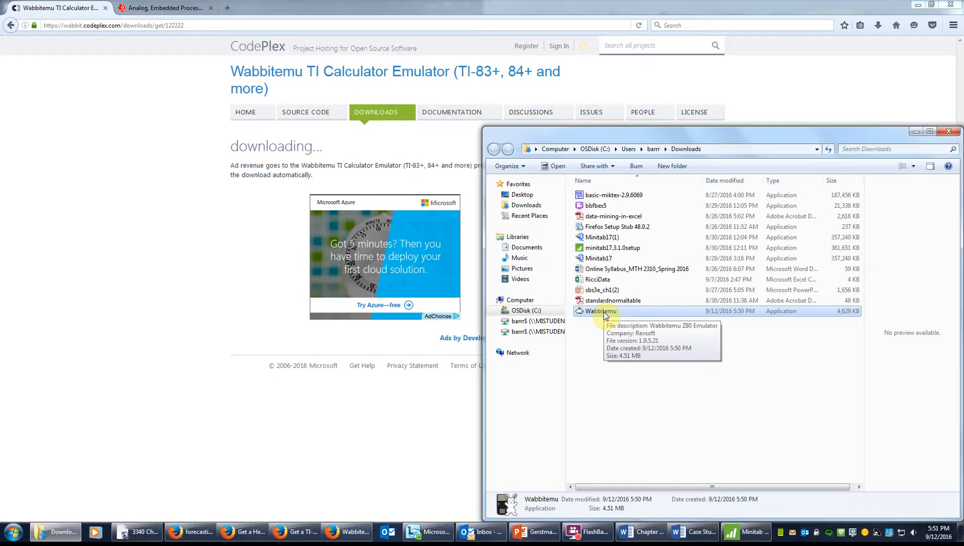
left_click(588, 532)
left_click(464, 192)
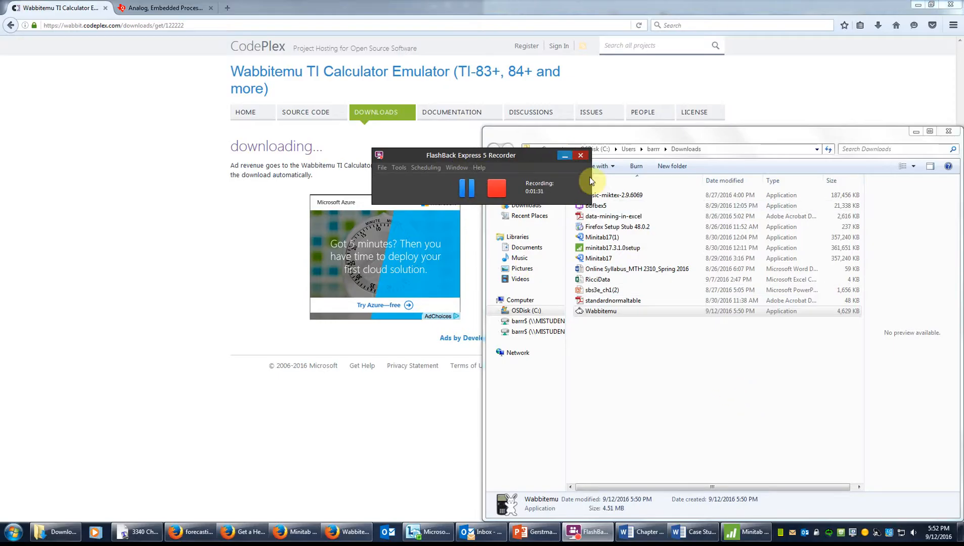
Run the downloaded Wabbitemu application and choose to create a ROM image using open source software
double_click(613, 316)
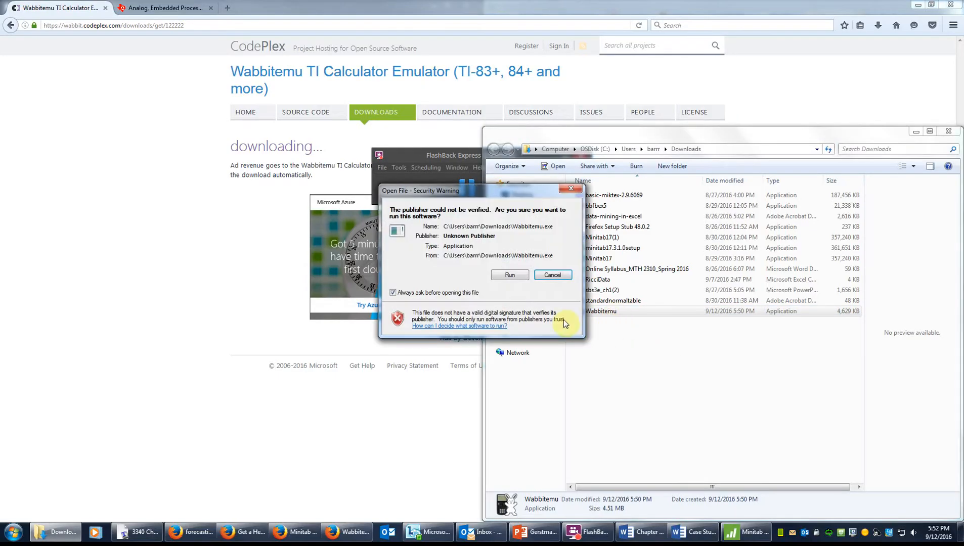
left_click(515, 275)
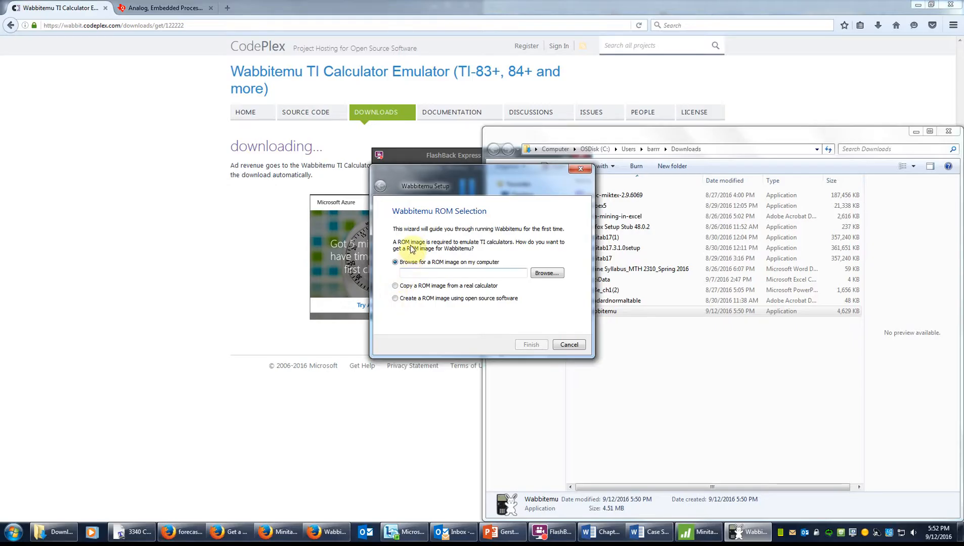
left_click(395, 299)
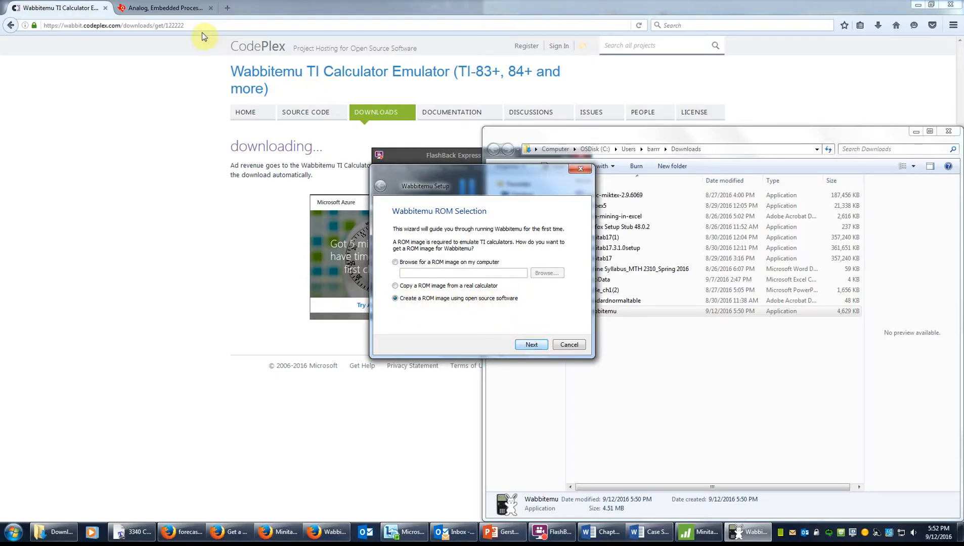
left_click(531, 345)
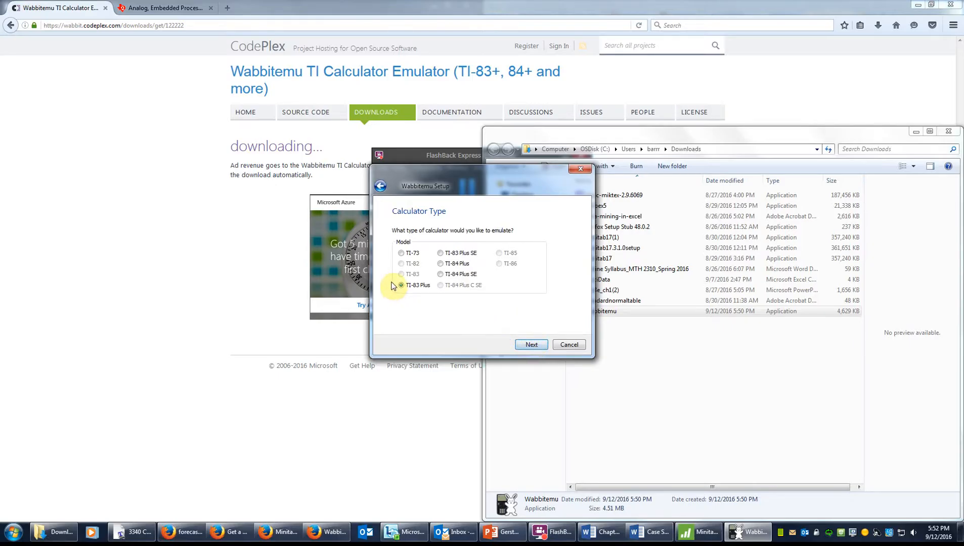
Choose the TI-84 Plus SE calculator model and have OS 2.43 downloaded from TI's website to finish the setup
left_click(440, 275)
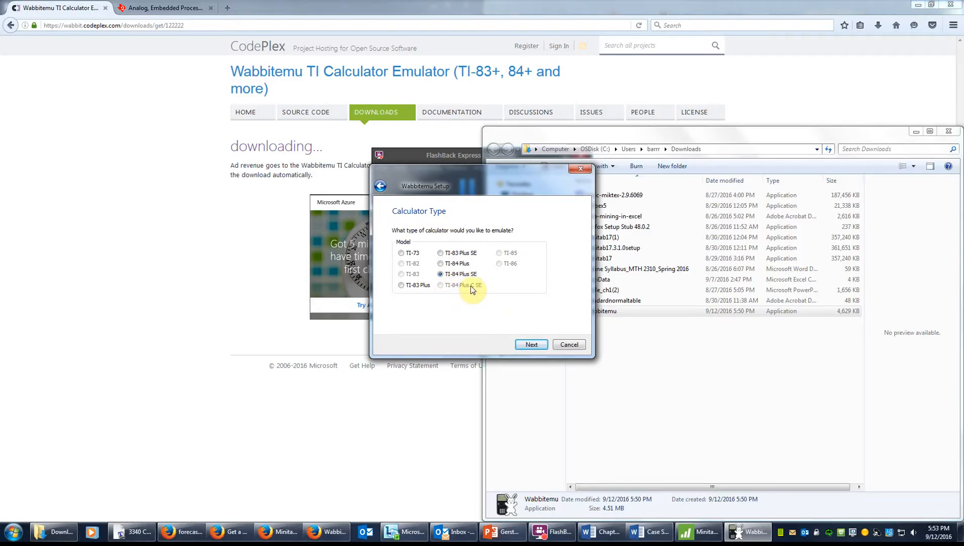
left_click(531, 345)
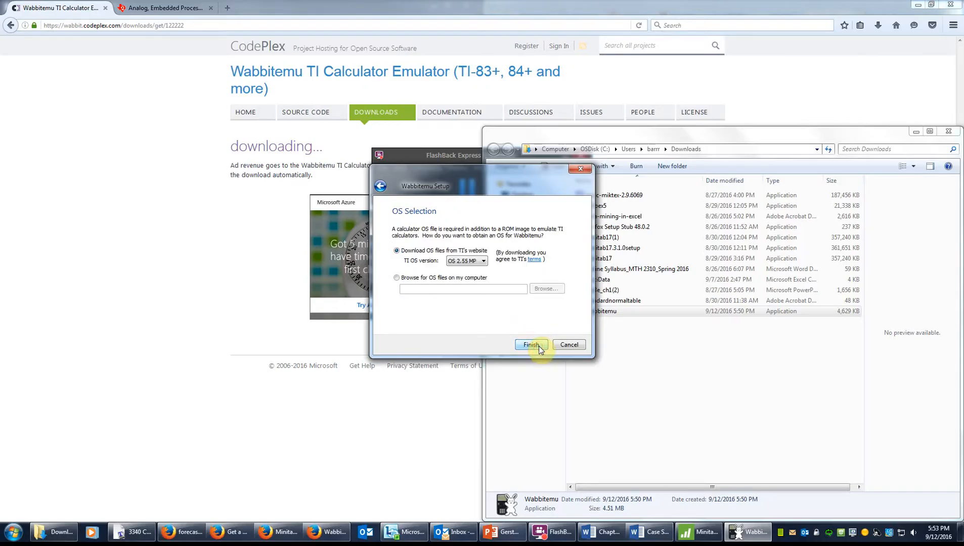
left_click(460, 263)
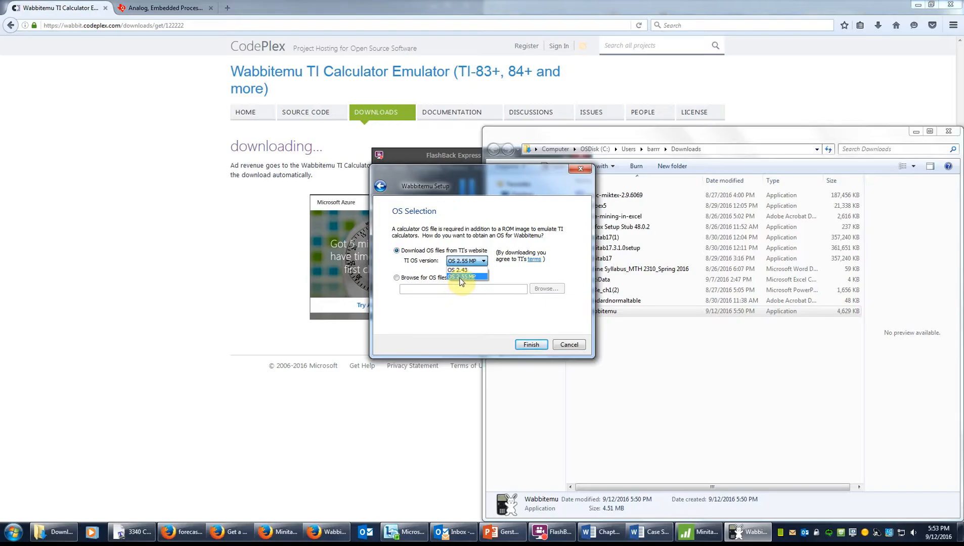
left_click(465, 269)
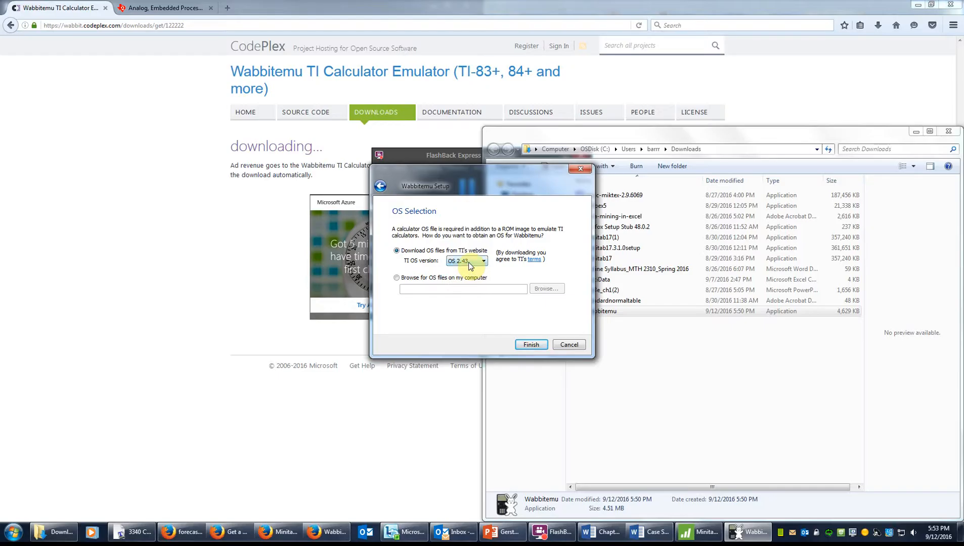
left_click(534, 345)
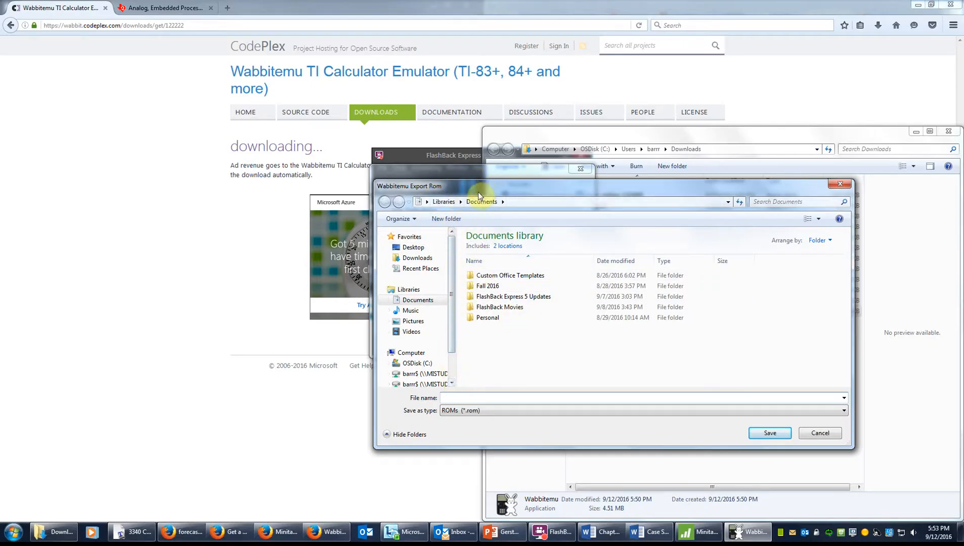
Try to export the ROM image to the network S: drive under the file name TICalc
left_click_drag(452, 334, 451, 361)
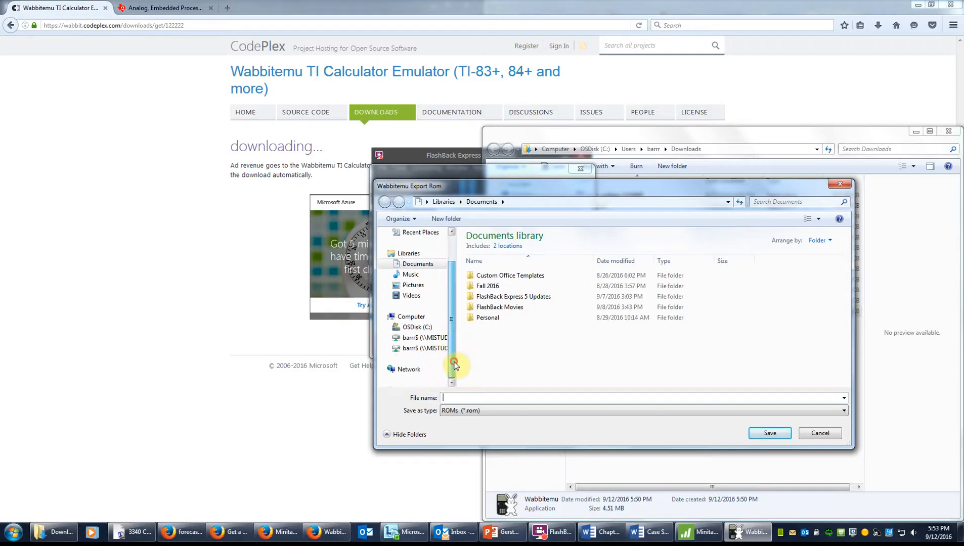
left_click(424, 337)
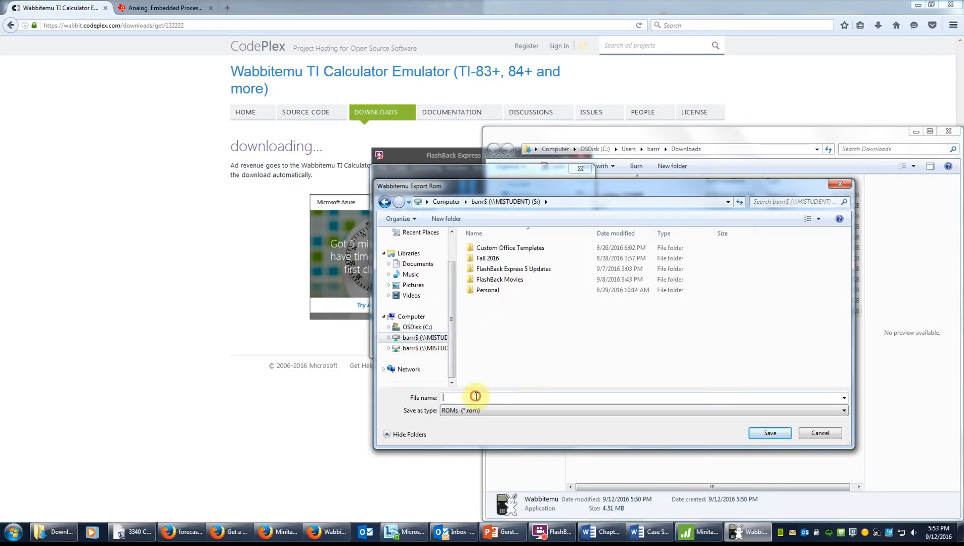
left_click(674, 400)
type("TICalc")
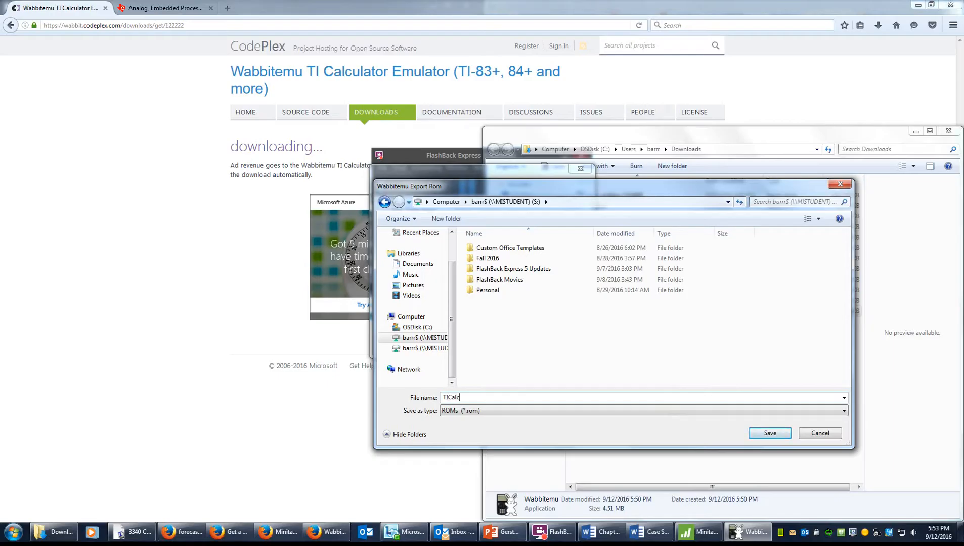
left_click(768, 434)
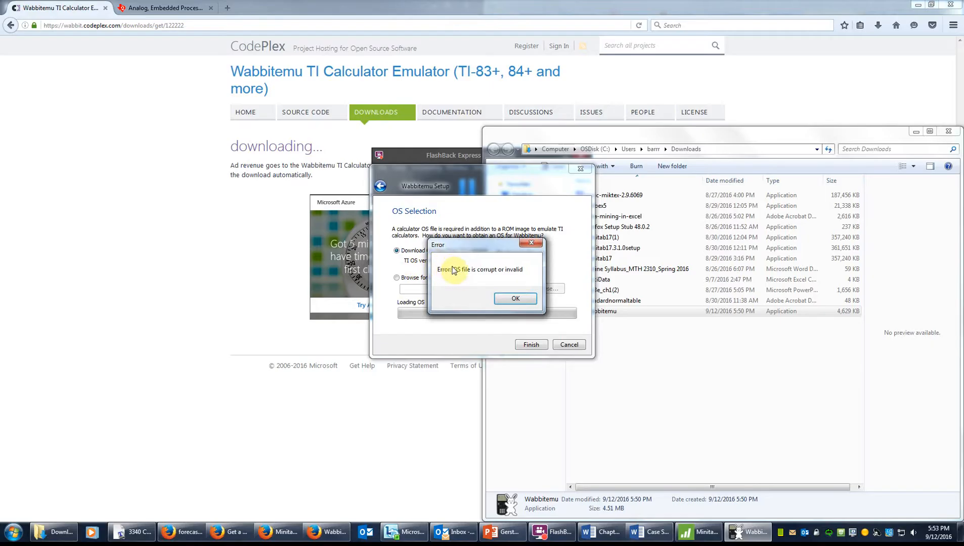
left_click(519, 302)
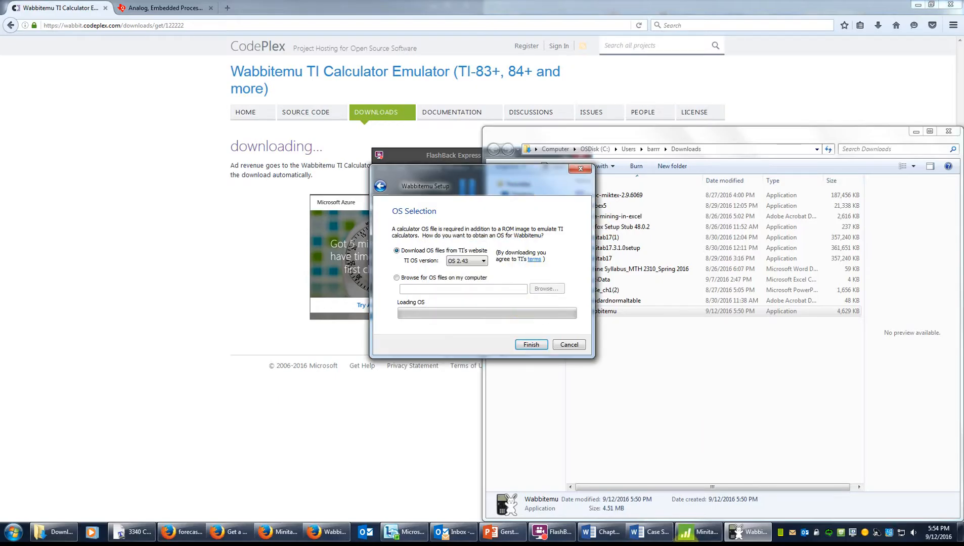
left_click(549, 537)
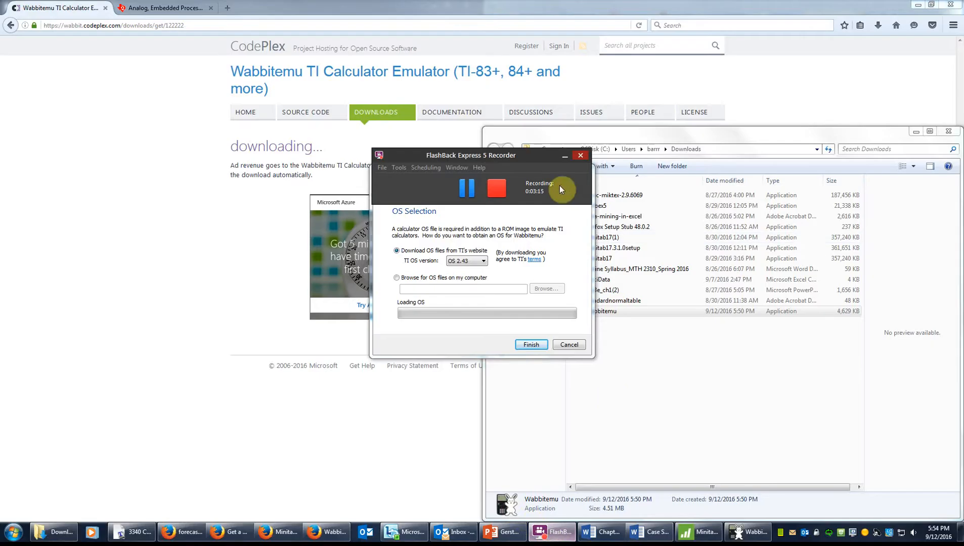
left_click(462, 191)
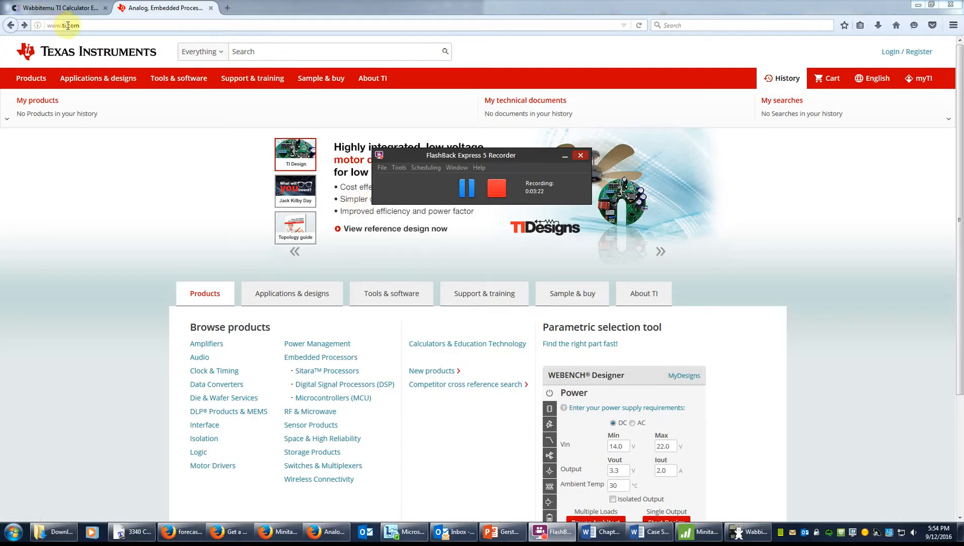
Go to TI's Calculators & Education Technology site and open its Apps, Software & Updates downloads page
left_click(41, 79)
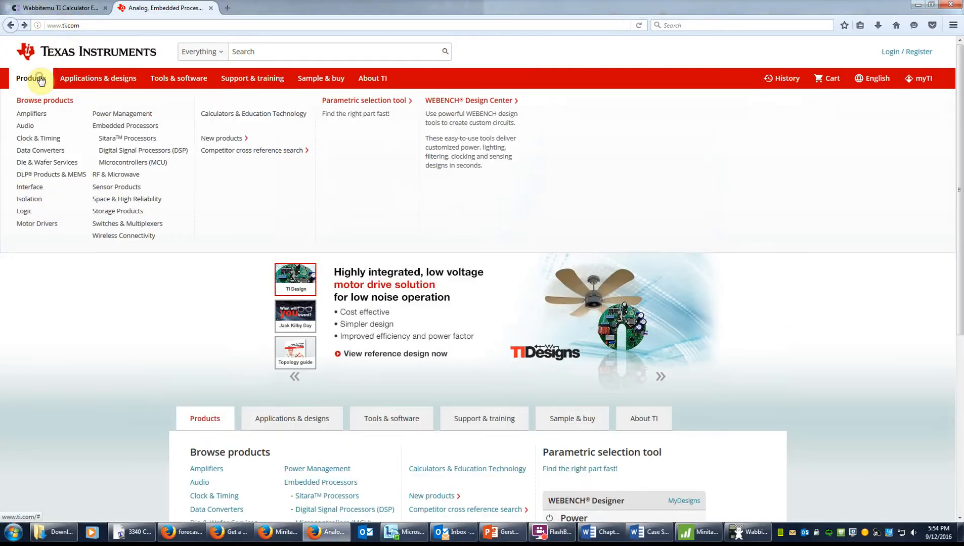
left_click(288, 114)
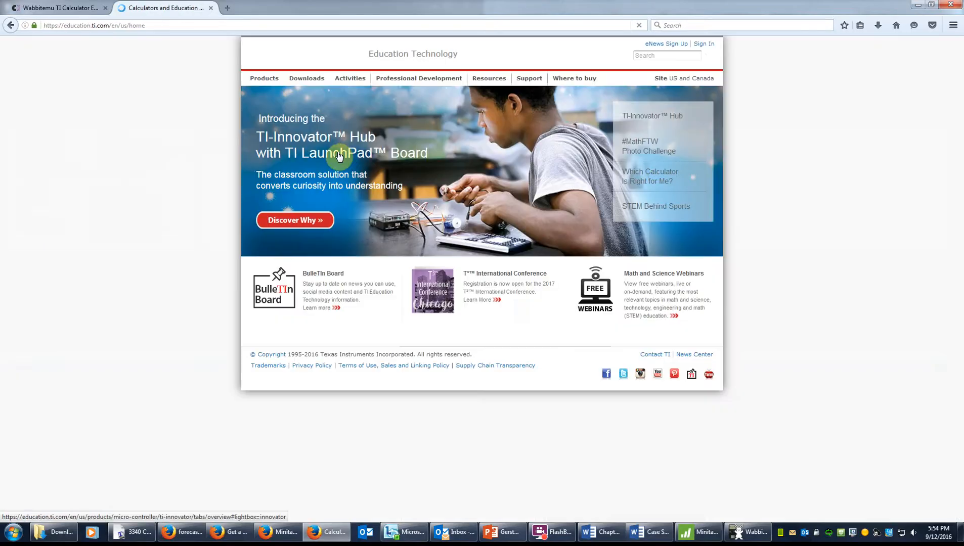
mouse_move(308, 77)
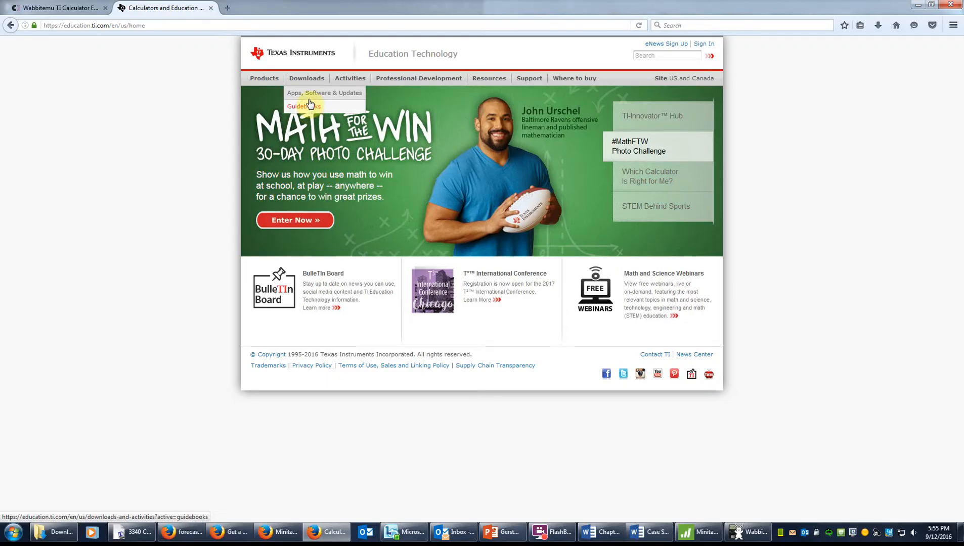
left_click(312, 95)
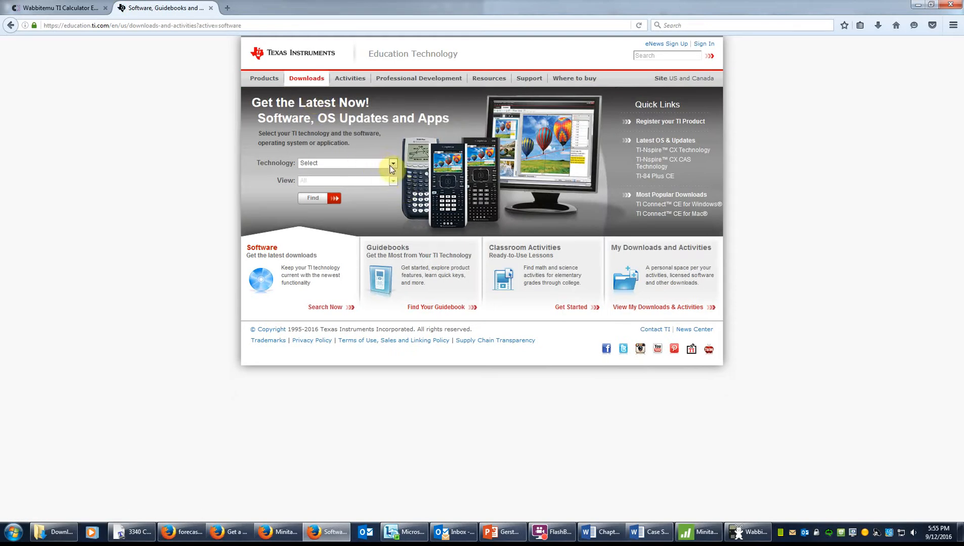
Find all software downloads for the TI-84 Plus, TI-84 Plus Silver Edition technology
left_click(393, 163)
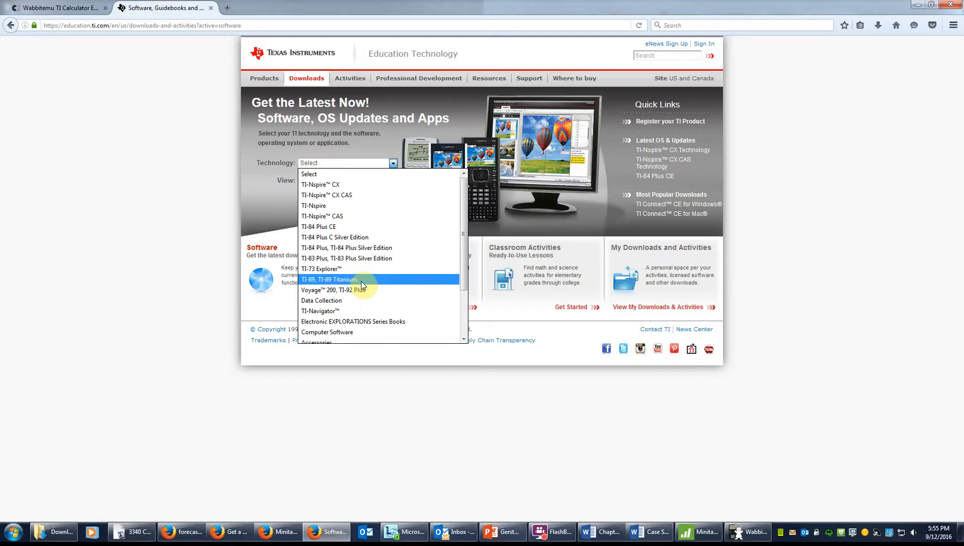
left_click(354, 249)
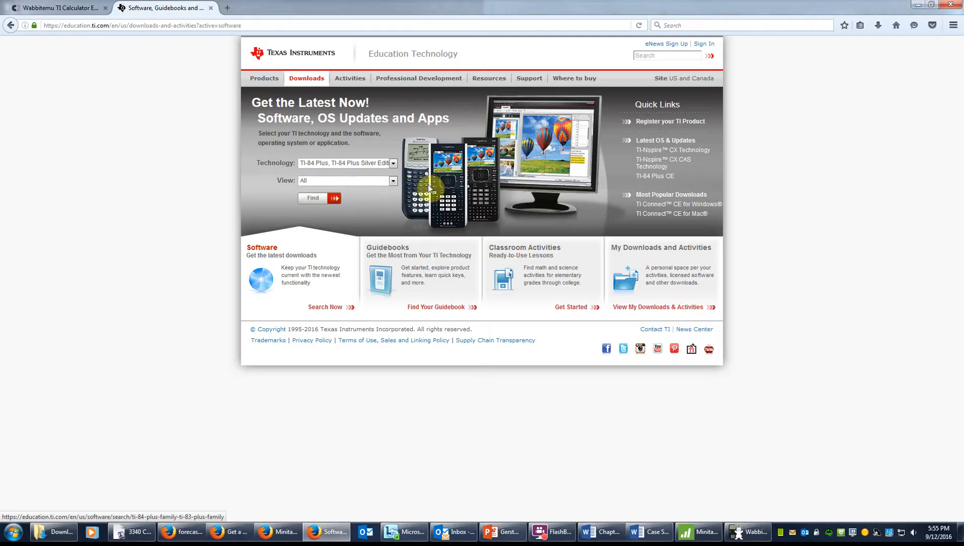
left_click(325, 199)
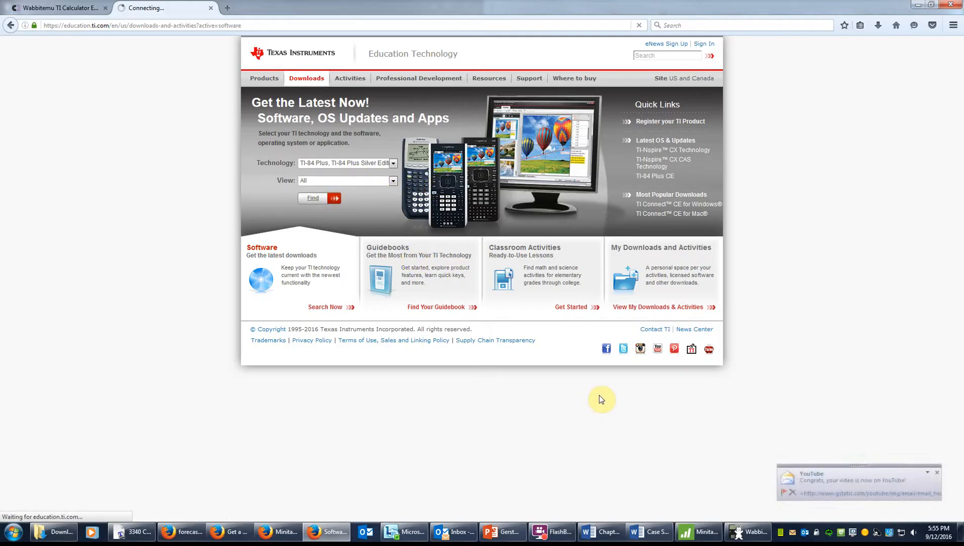
left_click(937, 473)
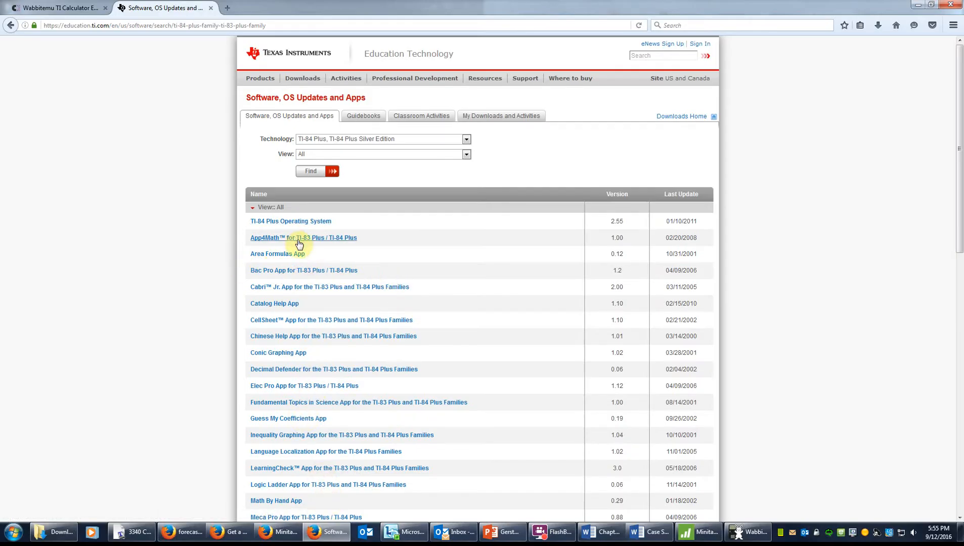
Start downloading the TI-84 Plus Operating System, version 2.55, and complete the reCAPTCHA street-sign checks in the license agreement
left_click(298, 221)
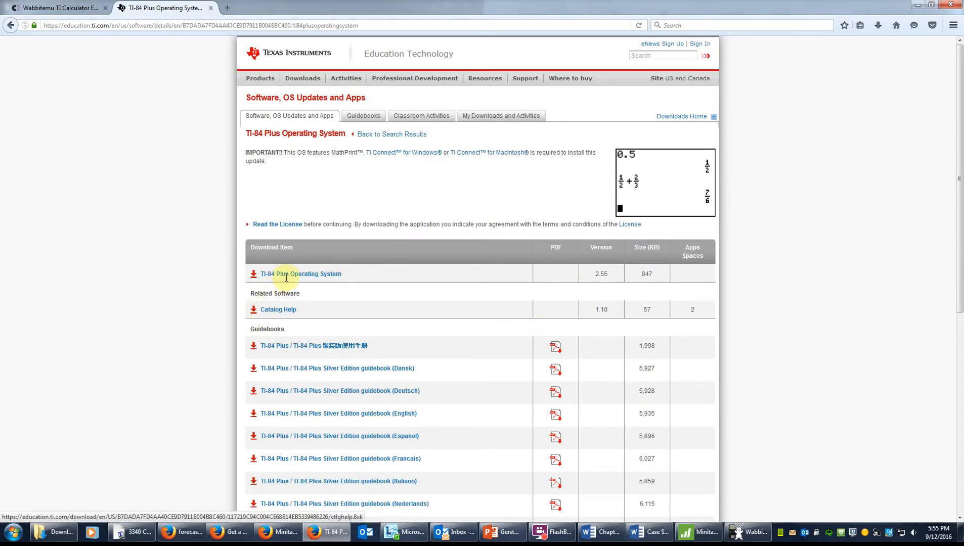
left_click(312, 276)
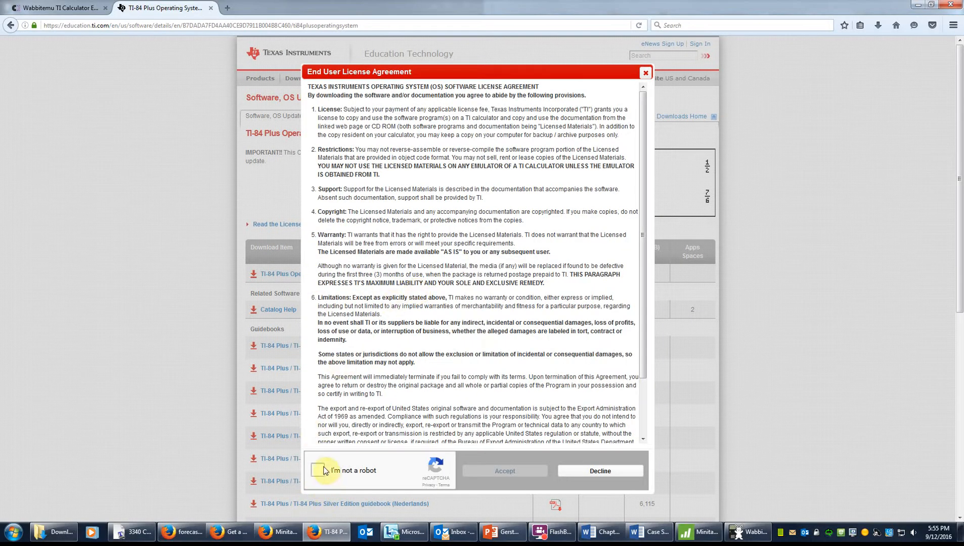
left_click(321, 472)
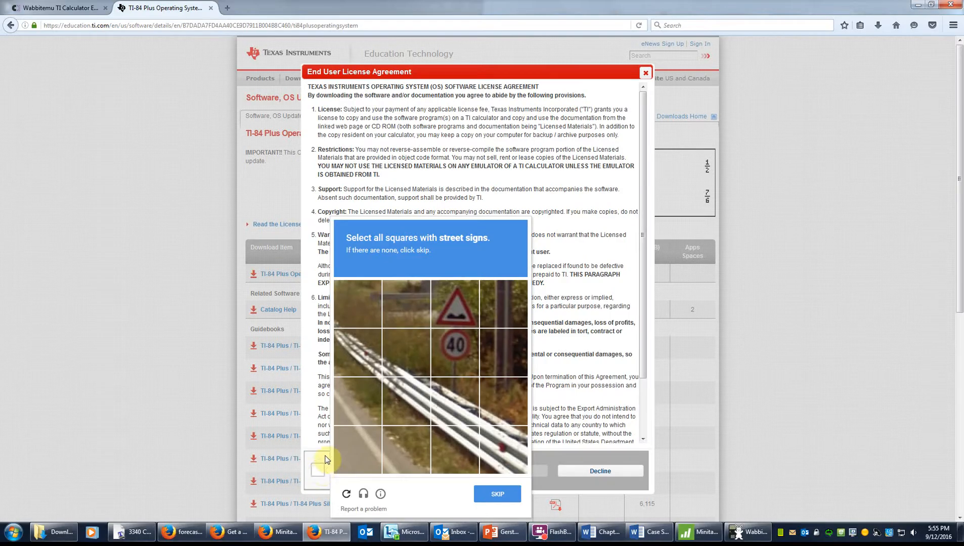
left_click(462, 316)
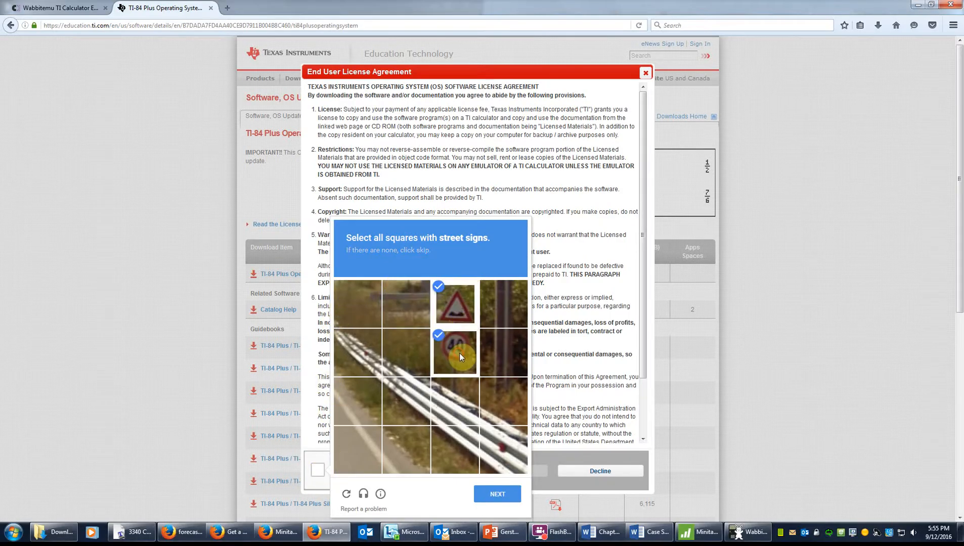
left_click(498, 495)
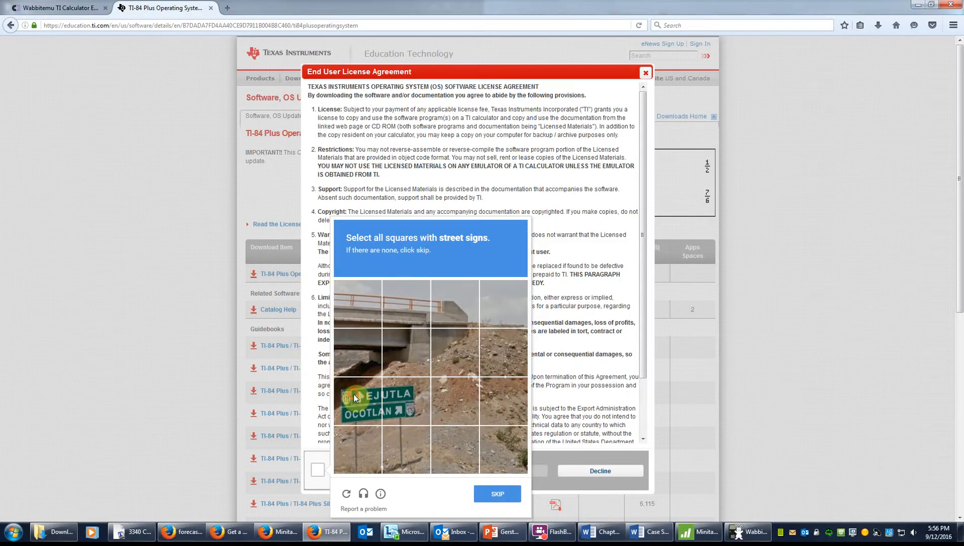
left_click(353, 395)
left_click(404, 401)
left_click(492, 495)
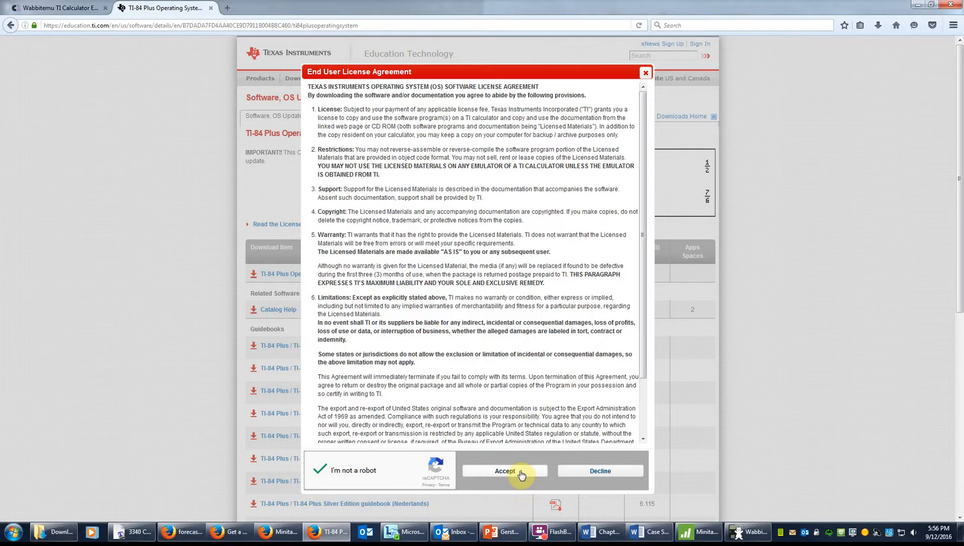
Accept the license agreement as a guest, save TI84Plus_OS255.8Xu, and show the downloaded file in its folder
left_click(521, 475)
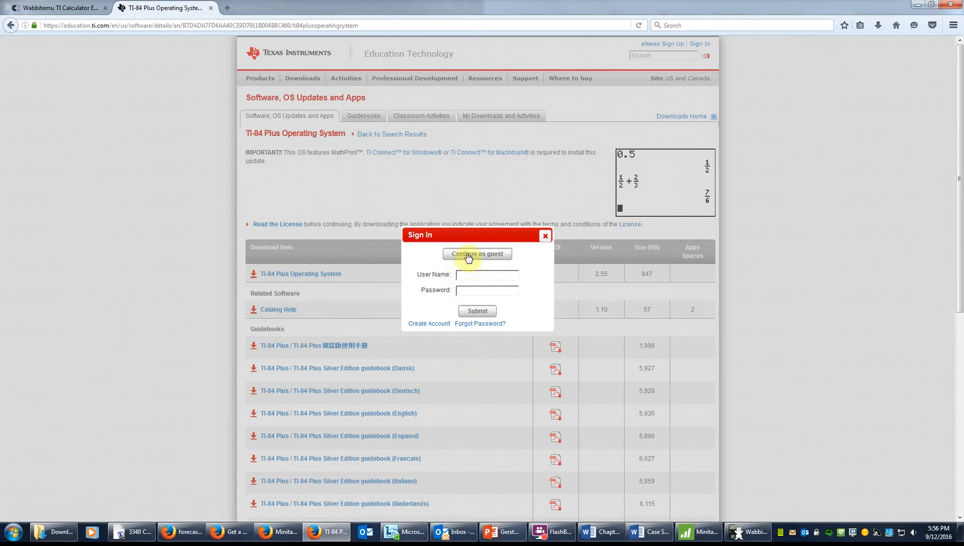
left_click(466, 254)
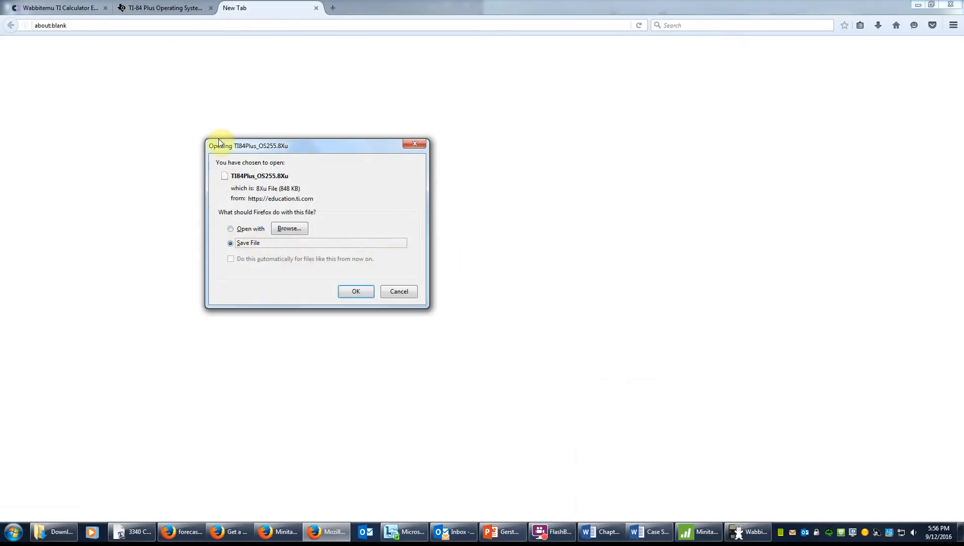
left_click(356, 291)
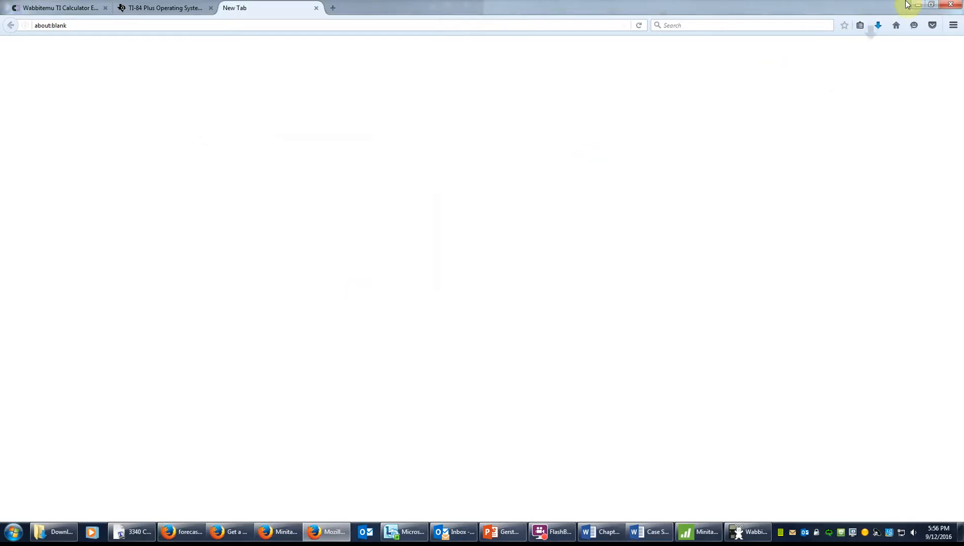
left_click(878, 26)
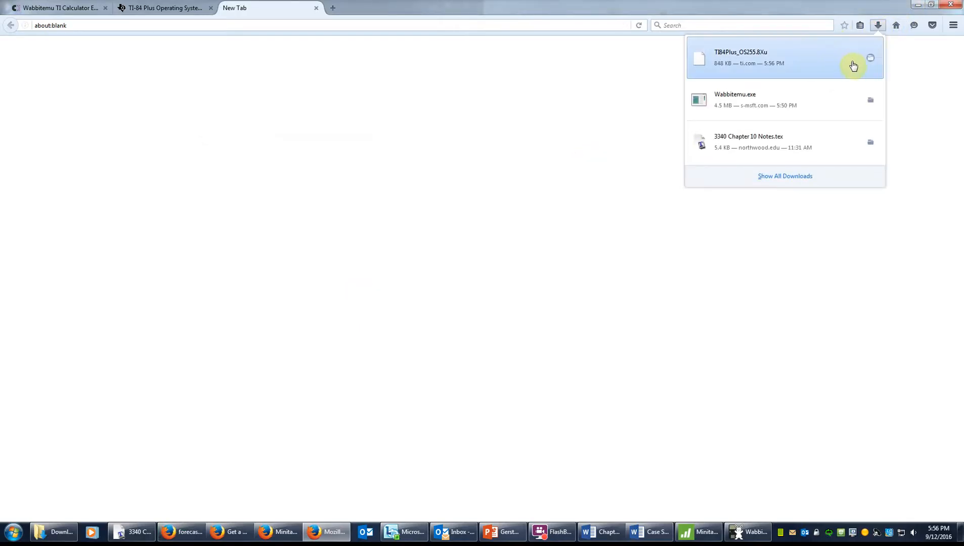
left_click(870, 61)
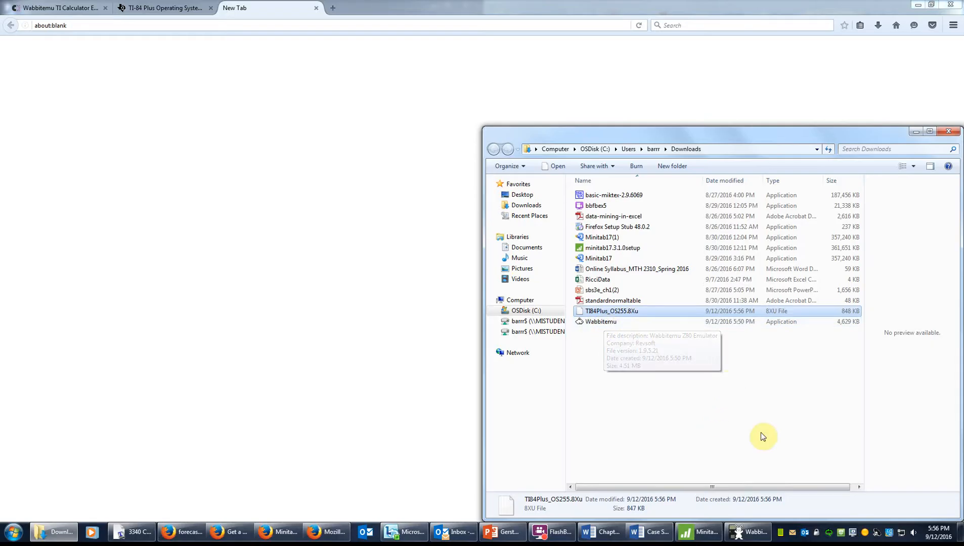
In Wabbitemu Setup, choose to use an OS file on the computer and load TI84Plus_OS255.8Xu from the Downloads folder
mouse_move(737, 532)
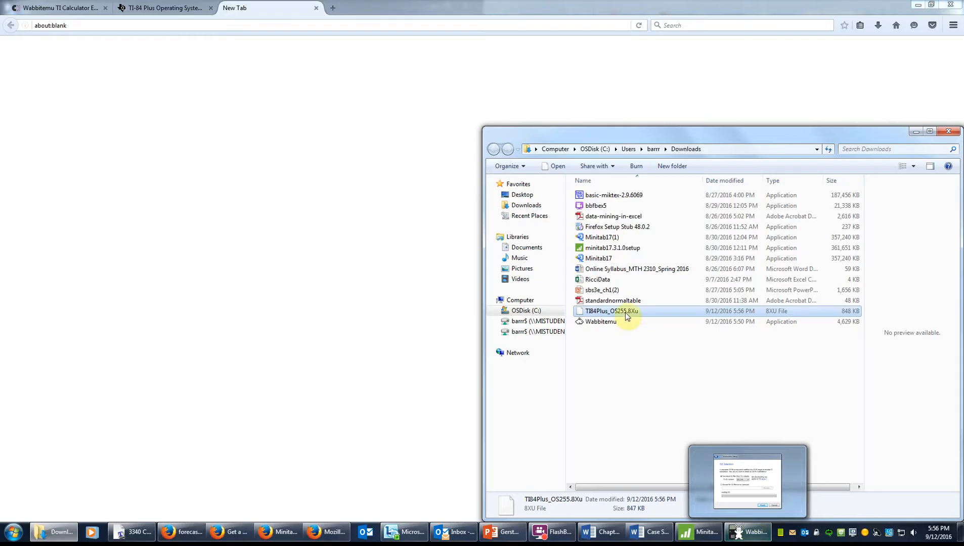
left_click(753, 532)
left_click(397, 278)
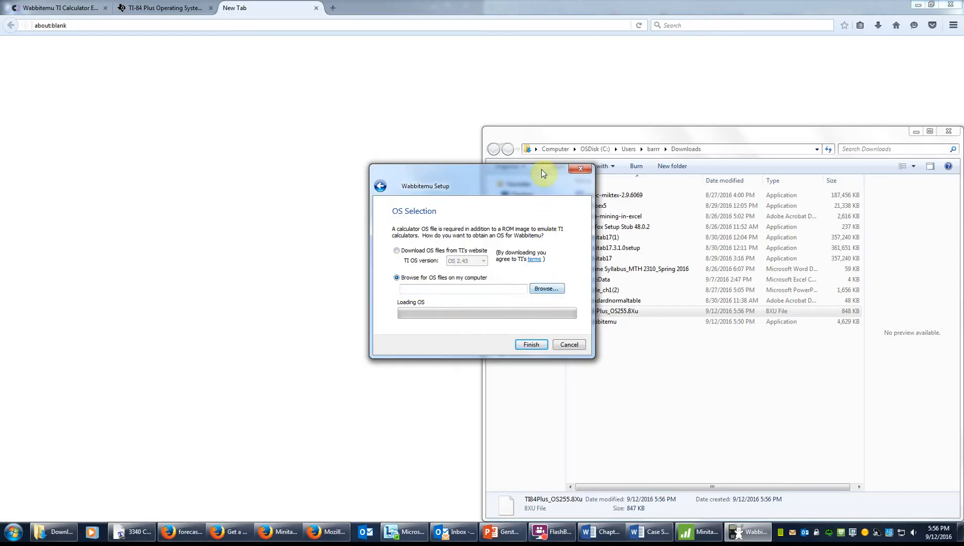
left_click_drag(533, 170, 398, 138)
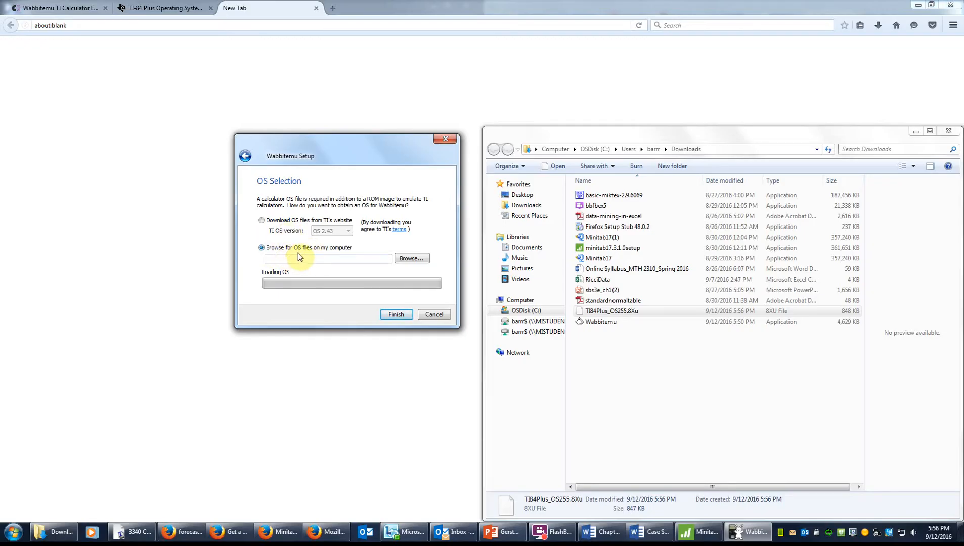
left_click(410, 258)
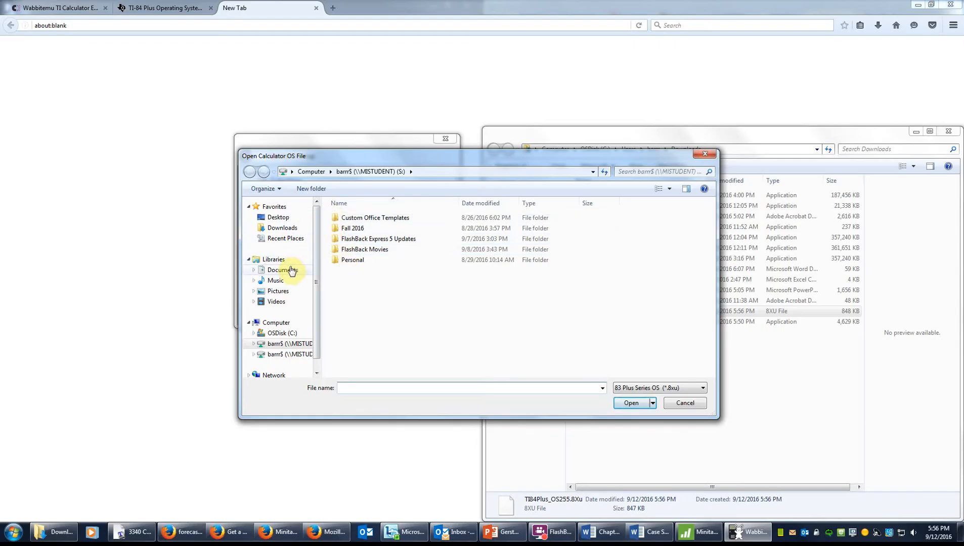
left_click(282, 227)
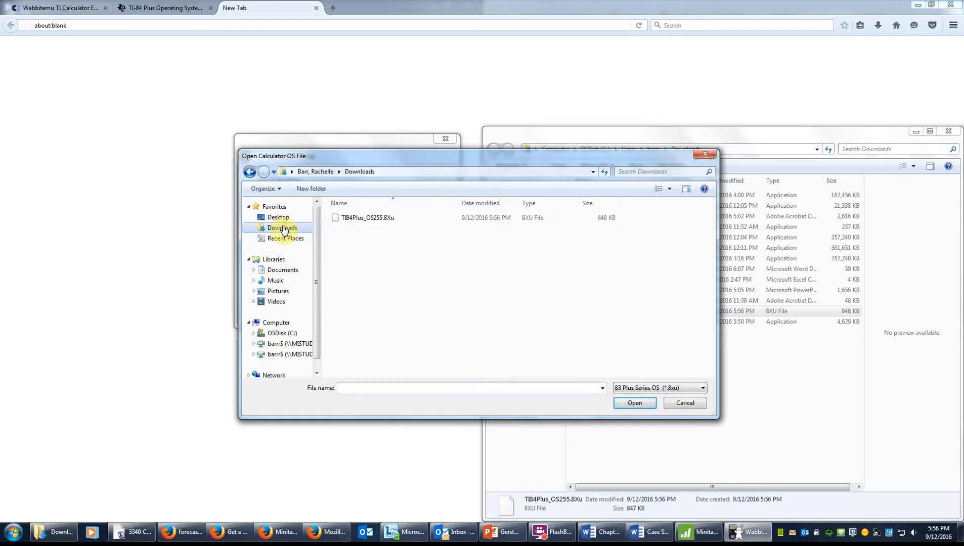
left_click(350, 219)
left_click(622, 402)
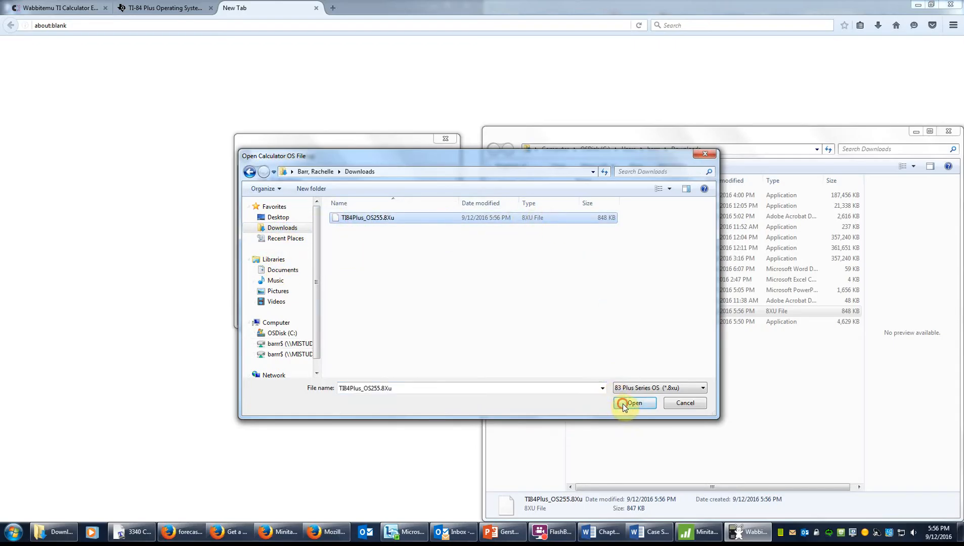
Finish the OS selection and export the ROM image to the network S: drive under the file name TICalc
left_click(396, 315)
left_click(334, 381)
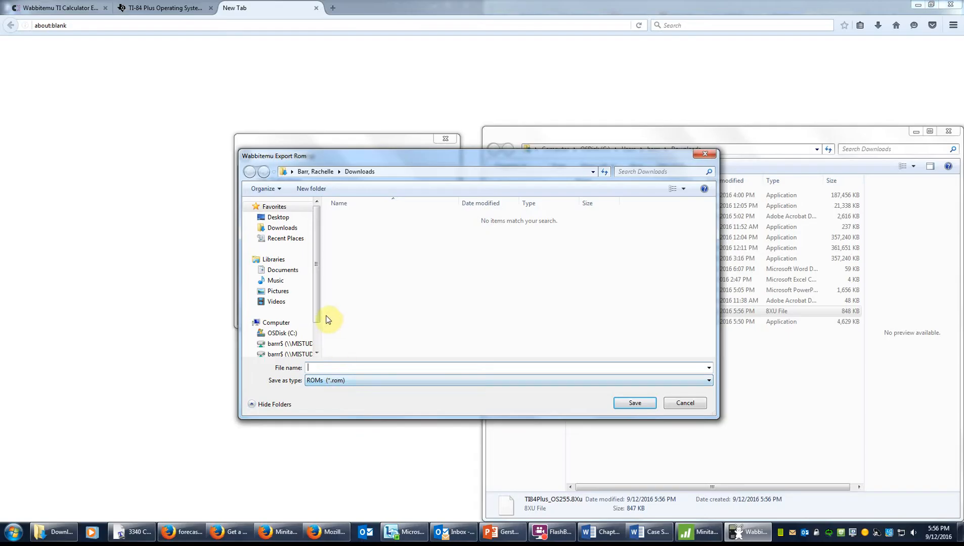
left_click_drag(318, 307, 315, 338)
left_click(295, 307)
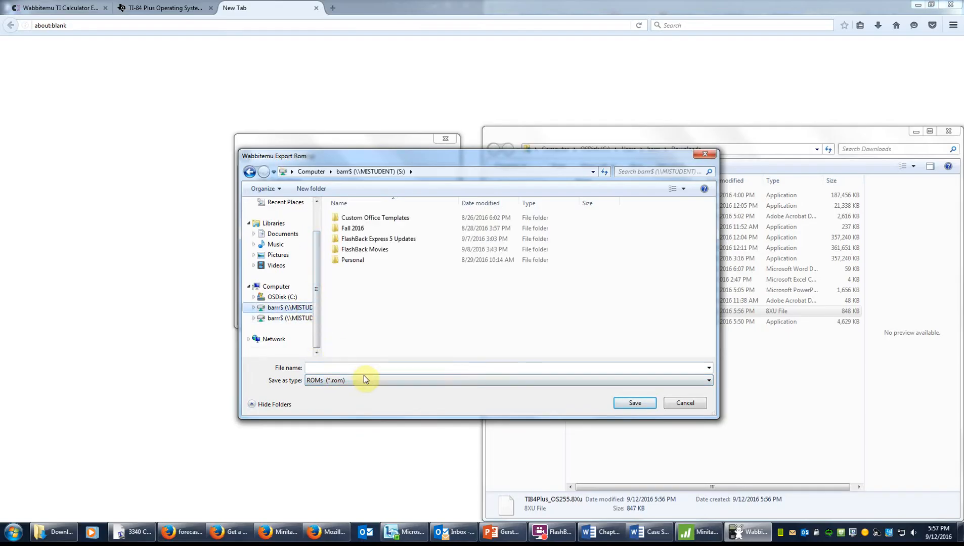
left_click(363, 367)
type("TICalc")
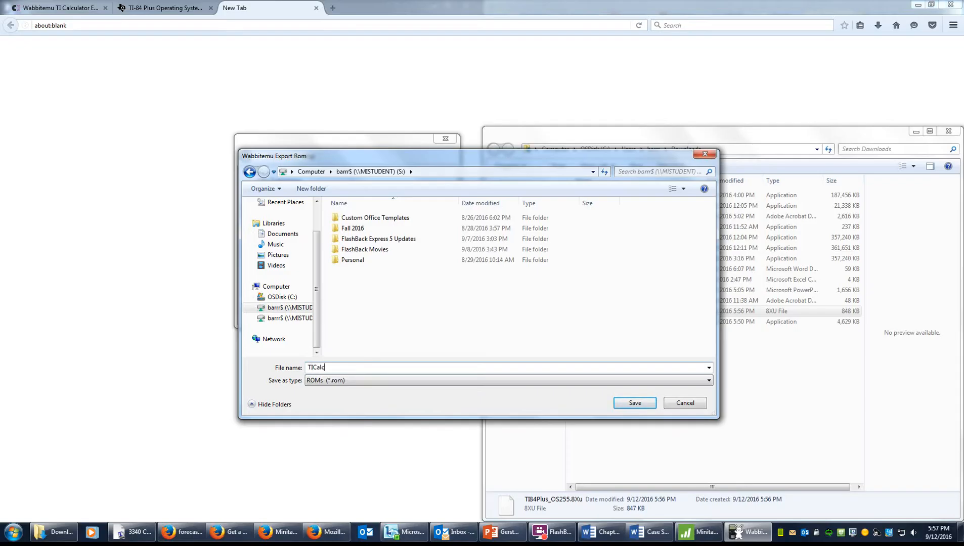
left_click(634, 402)
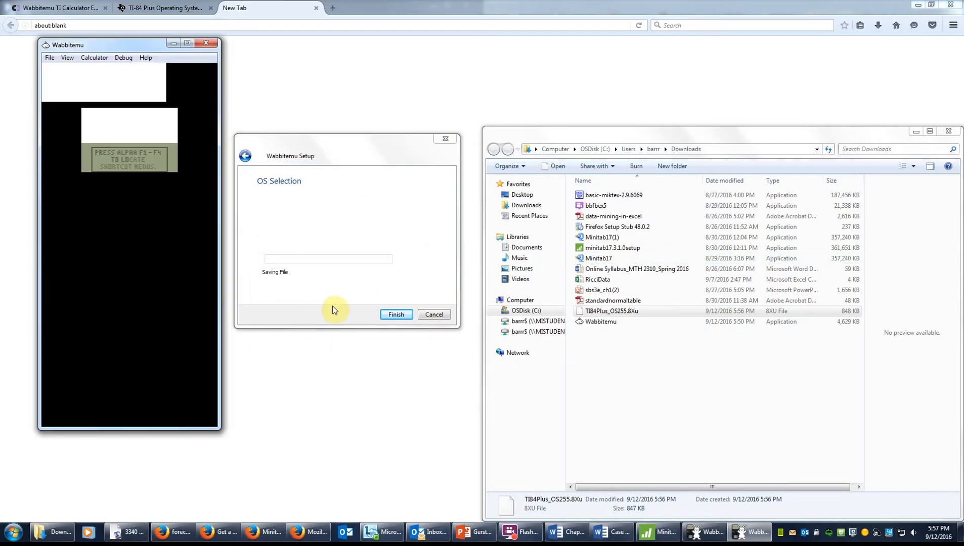
left_click(397, 314)
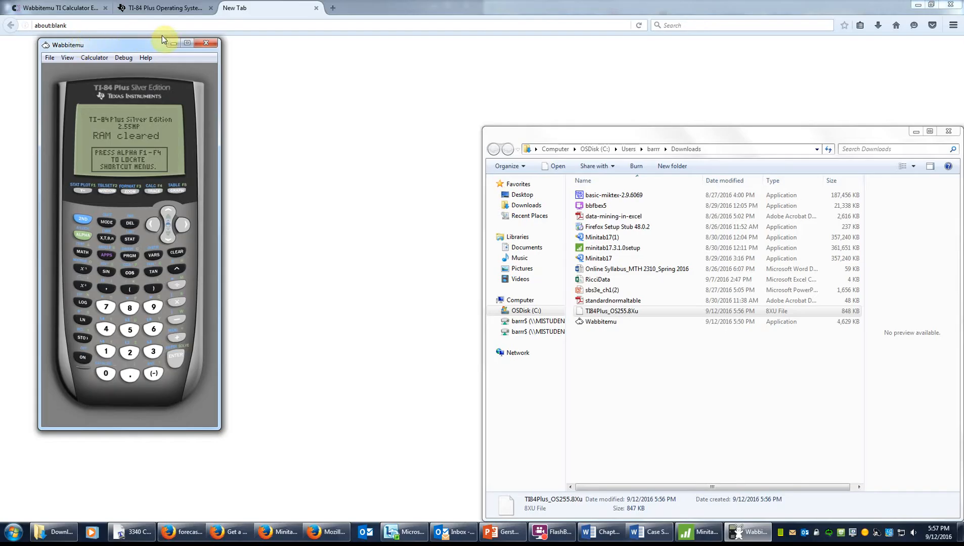
Move the emulator window away from the screen's edge, clear the calculator display and calculate 7*6
left_click_drag(118, 44, 431, 37)
left_click(489, 245)
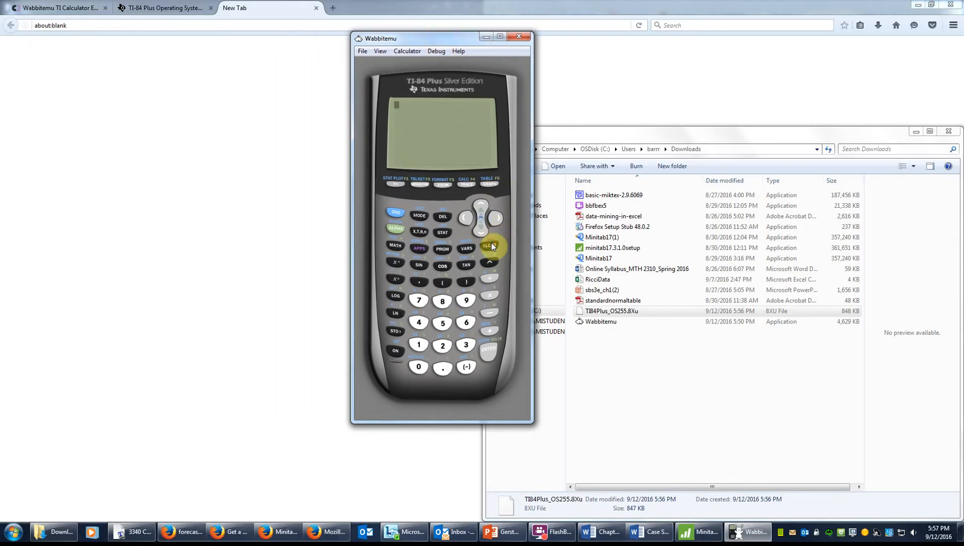
left_click(419, 301)
left_click(493, 296)
left_click(466, 322)
left_click(488, 349)
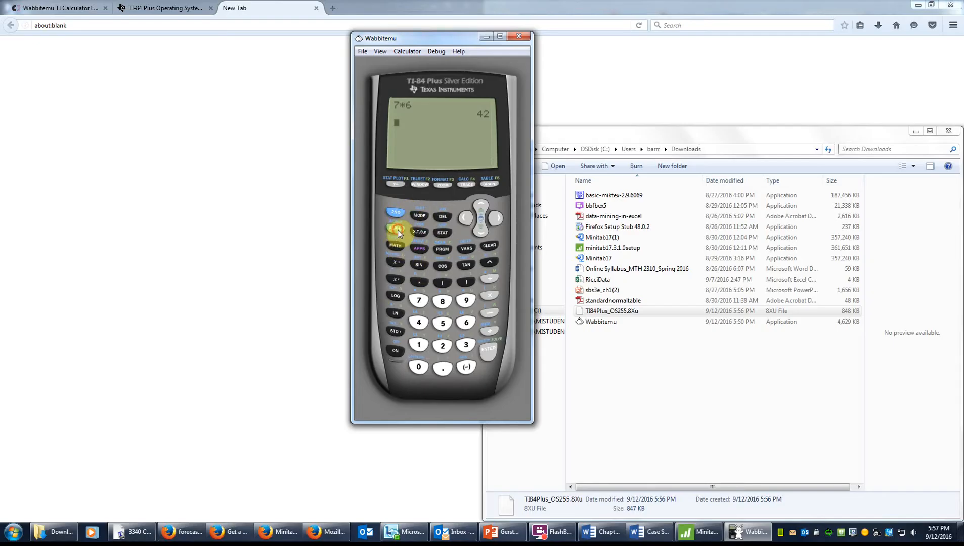
Enter the letters HI with the calculator's alpha characters and evaluate the entry
left_click(487, 263)
left_click(396, 279)
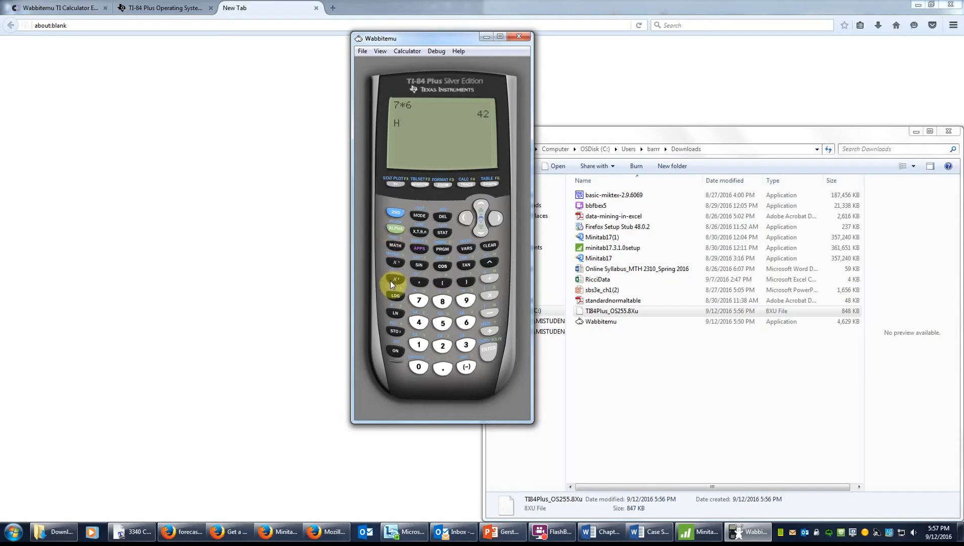
left_click(491, 353)
Close the Wabbitemu emulator and minimize the remaining open windows to reveal the desktop
left_click(517, 38)
left_click(918, 5)
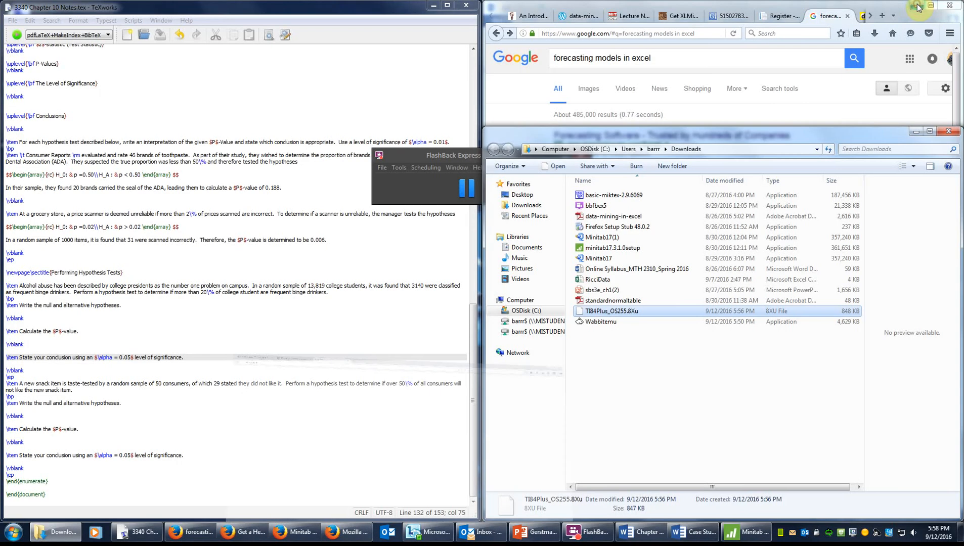
left_click(919, 5)
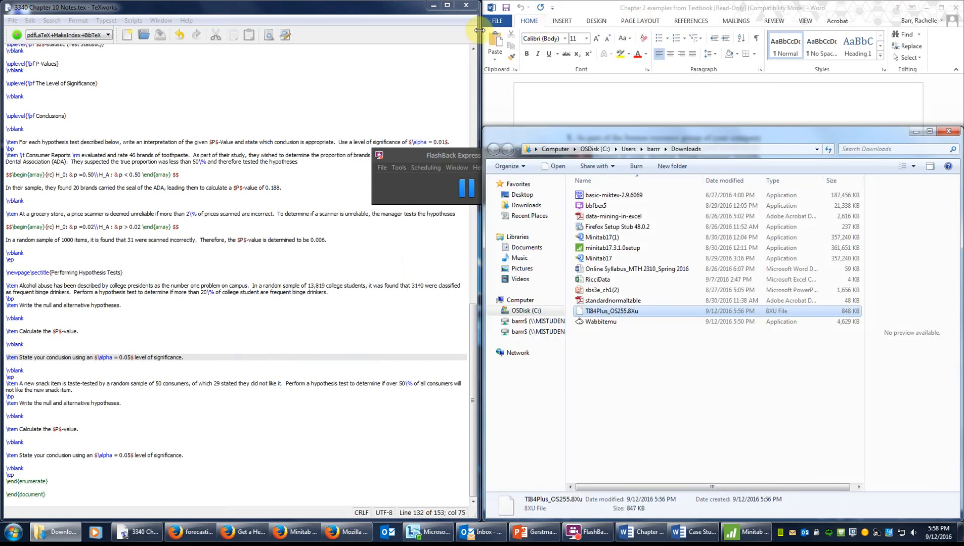
left_click(433, 5)
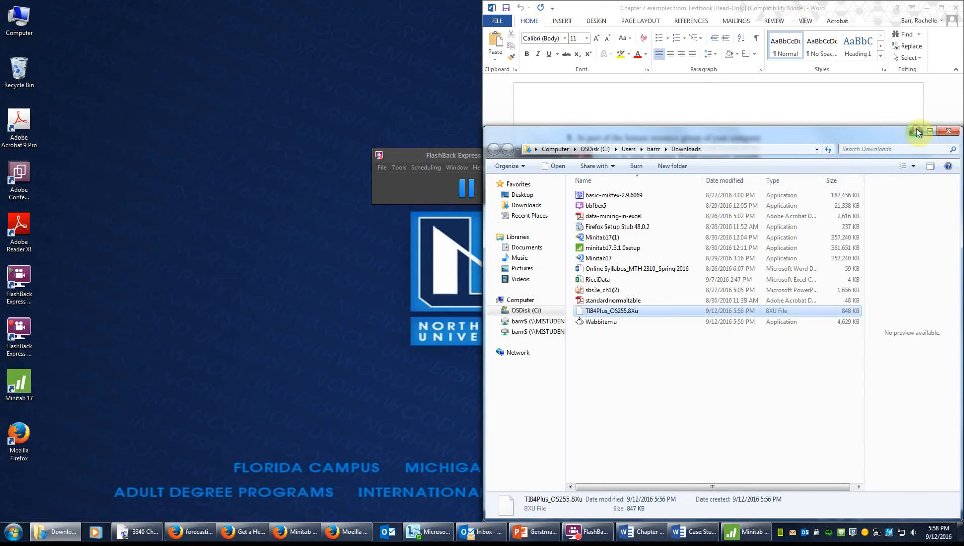
left_click(916, 131)
left_click(923, 9)
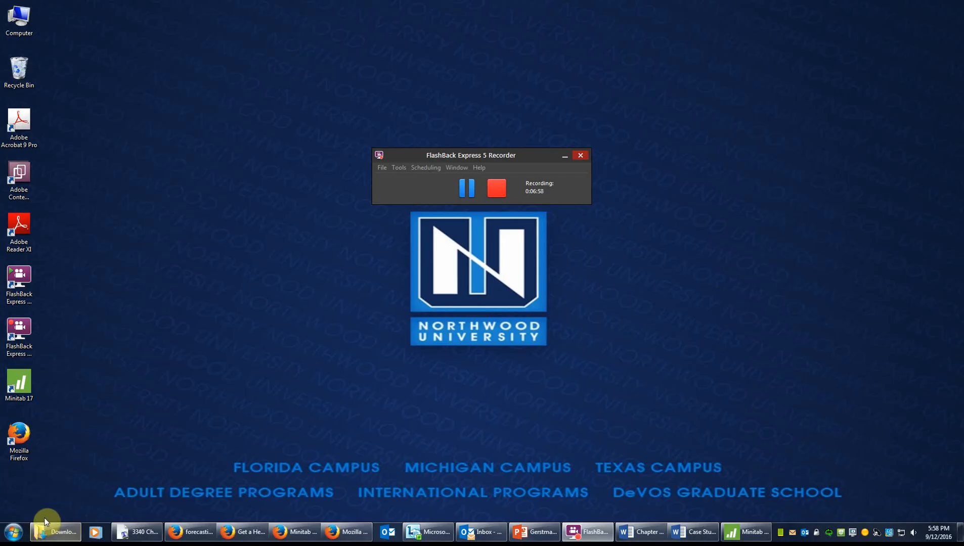
Show the network S: drive in the file explorer and start creating a new shortcut on the desktop
left_click(54, 531)
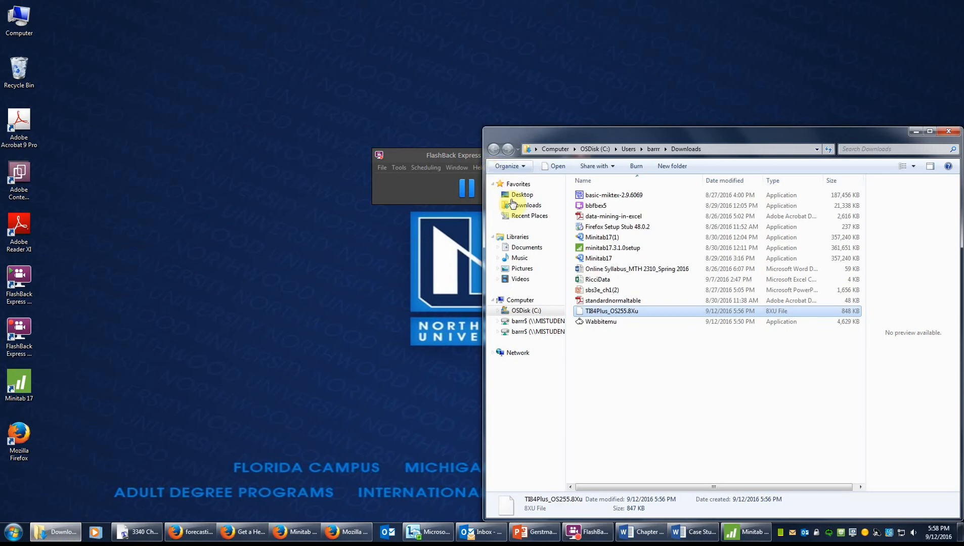
left_click(531, 322)
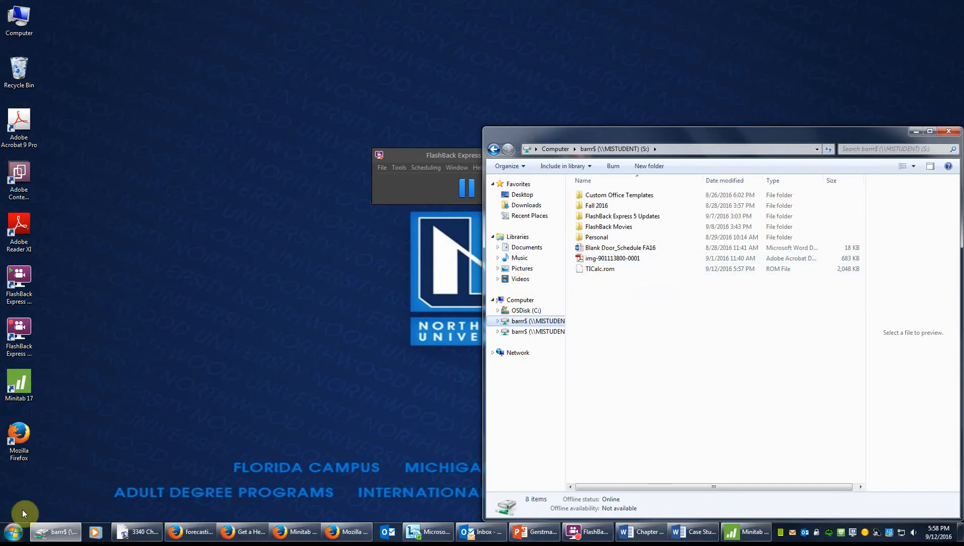
right_click(11, 483)
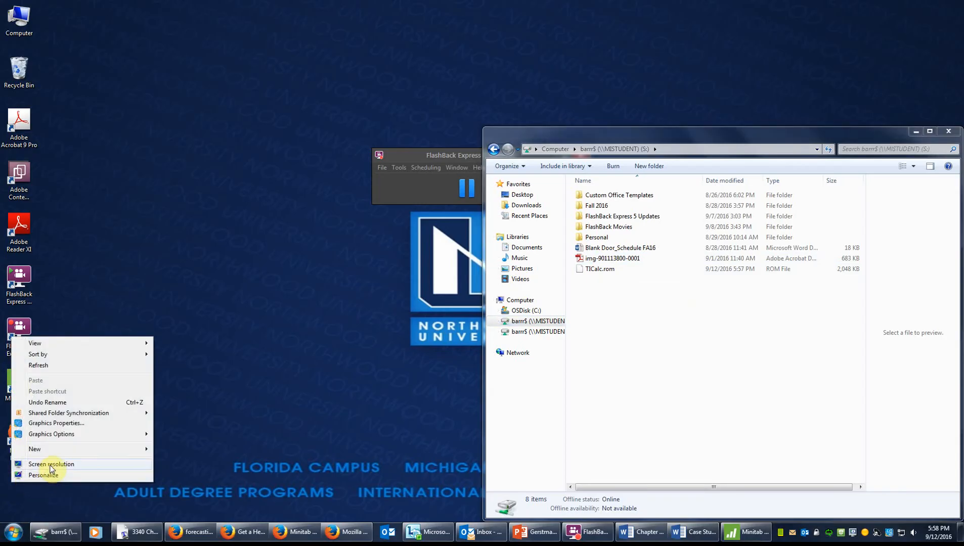
mouse_move(66, 447)
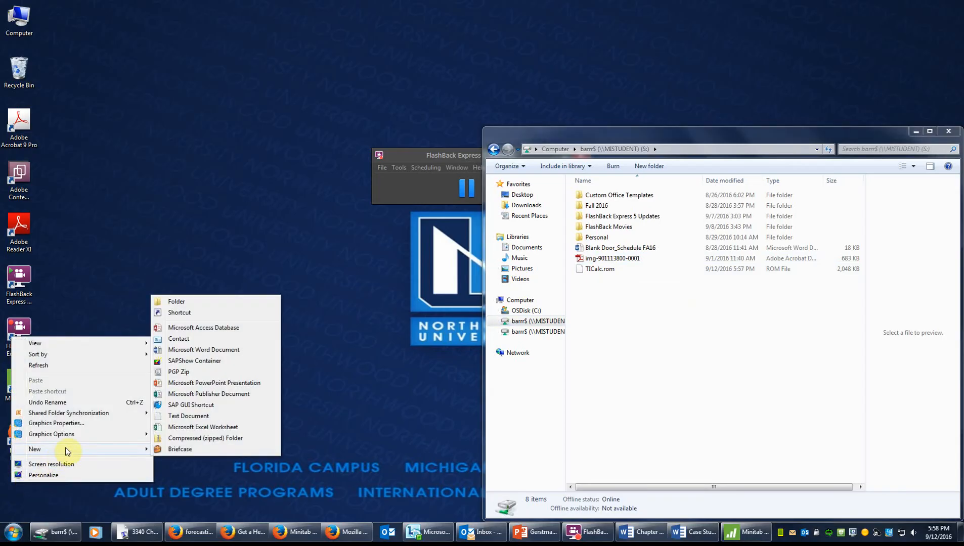
left_click(220, 315)
Select TICalc.rom on the S: drive as the shortcut's target and finish it under the name TICalc.rom
left_click(577, 258)
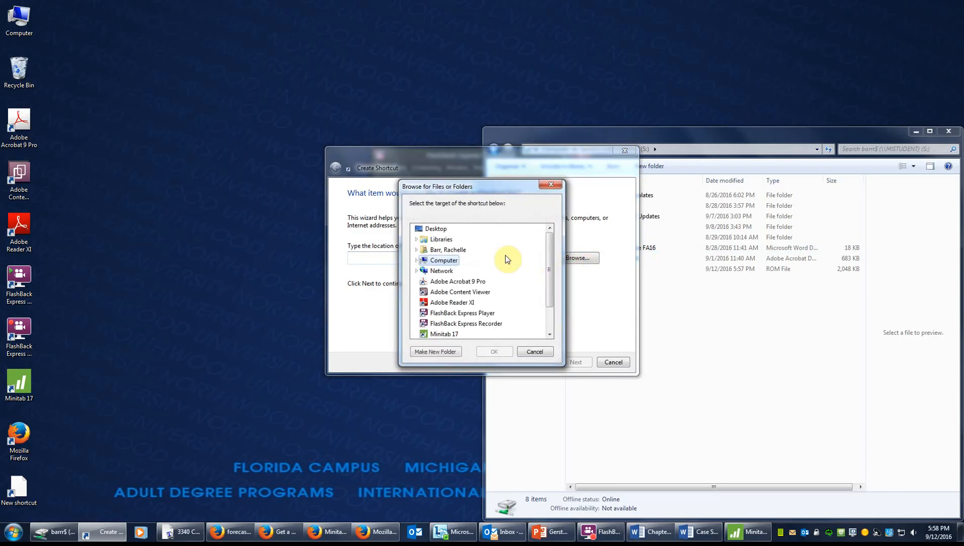
double_click(437, 253)
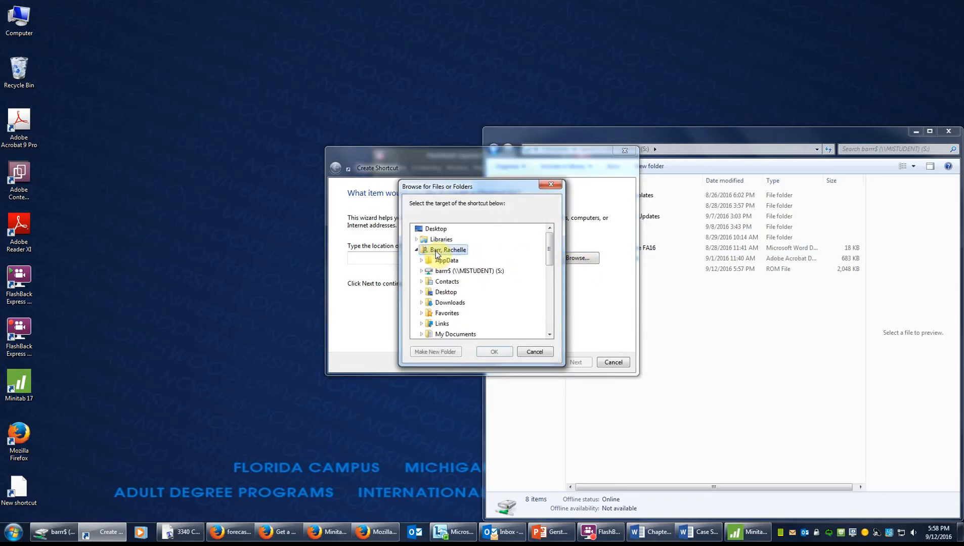
double_click(451, 271)
left_click_drag(550, 246, 549, 259)
left_click(455, 303)
left_click(494, 351)
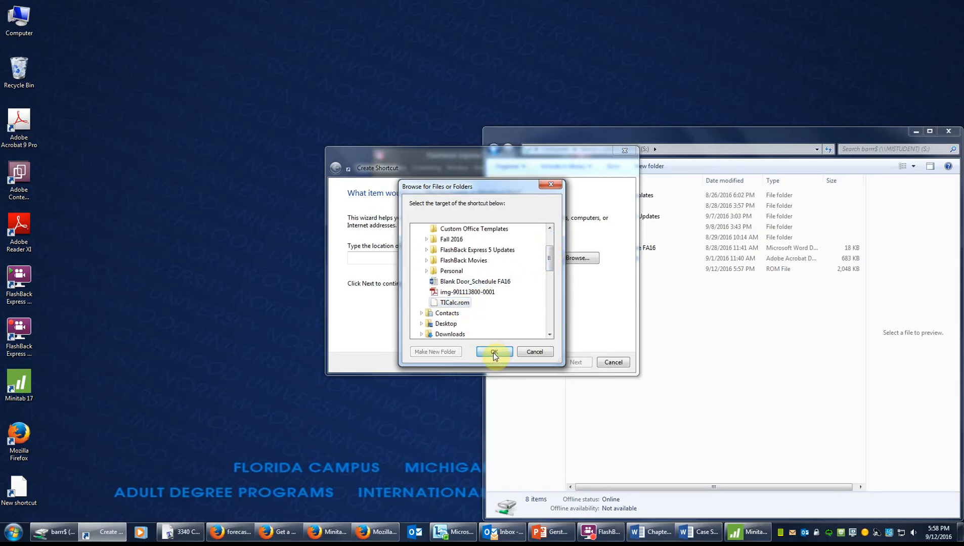
left_click(576, 362)
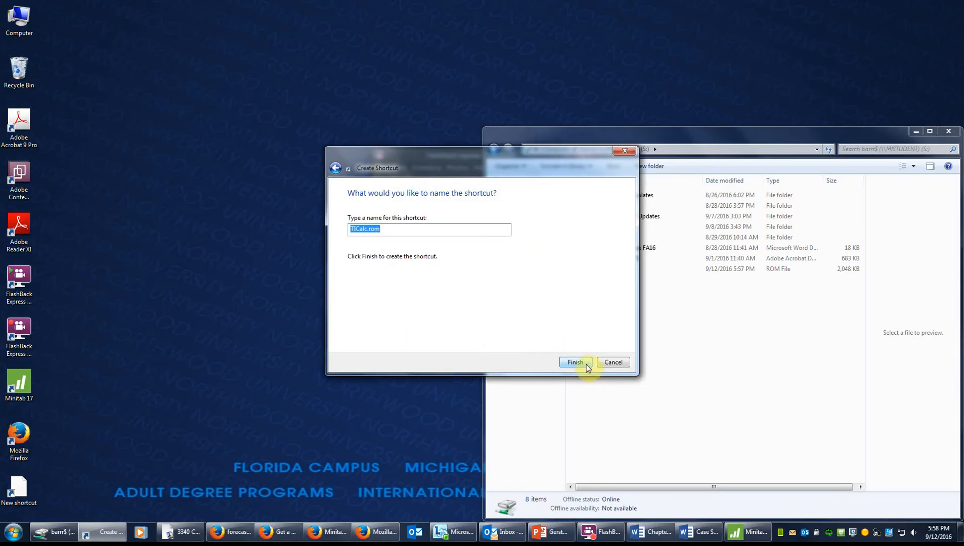
left_click(583, 363)
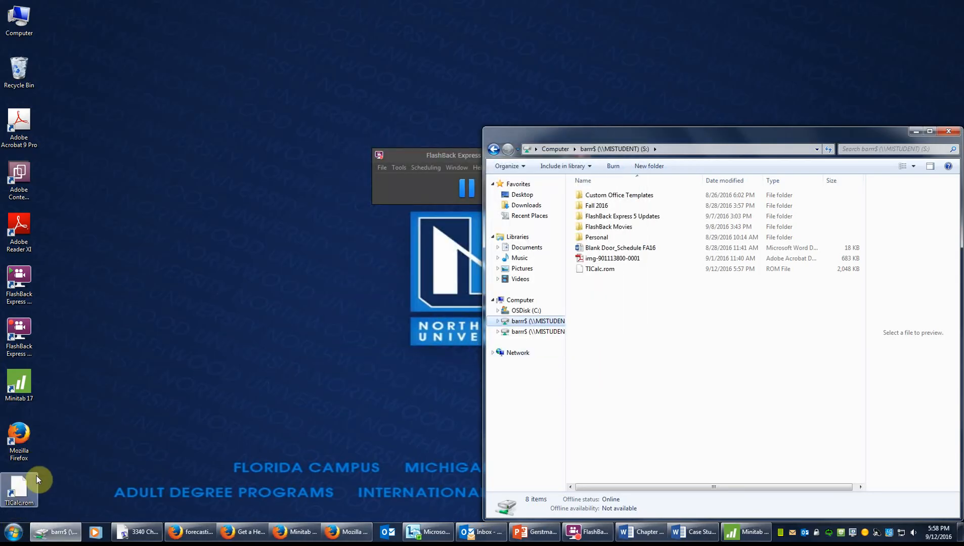
Examine the properties of the TICalc.rom desktop shortcut across all of its property pages, including the general details
right_click(25, 484)
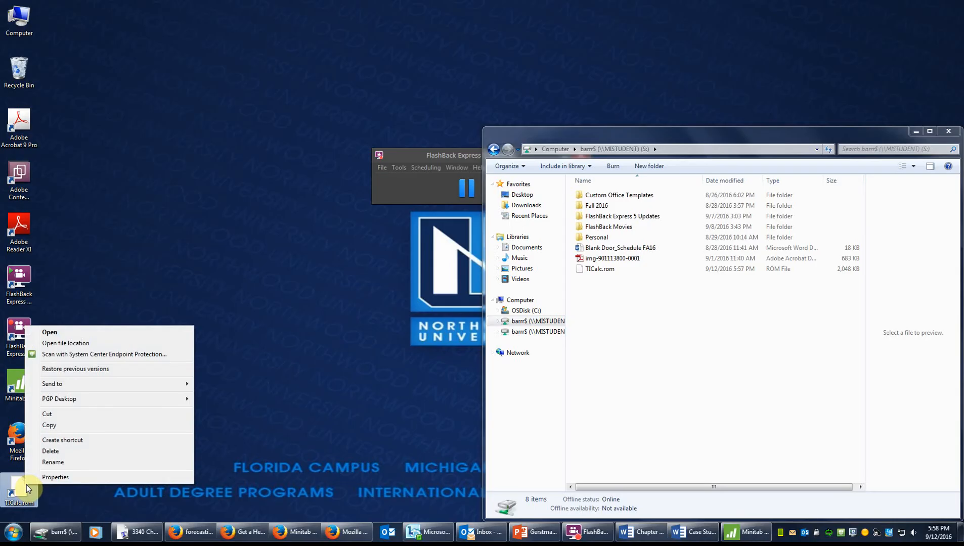
left_click(61, 477)
left_click(151, 286)
left_click(119, 285)
left_click(96, 286)
left_click(71, 287)
left_click(44, 287)
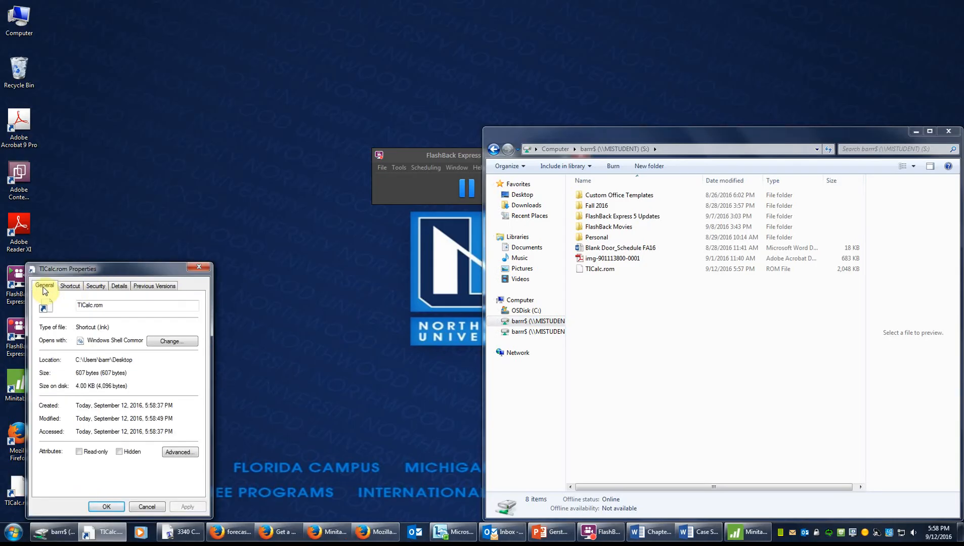
left_click(198, 266)
Try to open the TICalc.rom shortcut, cancel it, and also try and cancel launching Wabbitemu from the Downloads folder
double_click(19, 488)
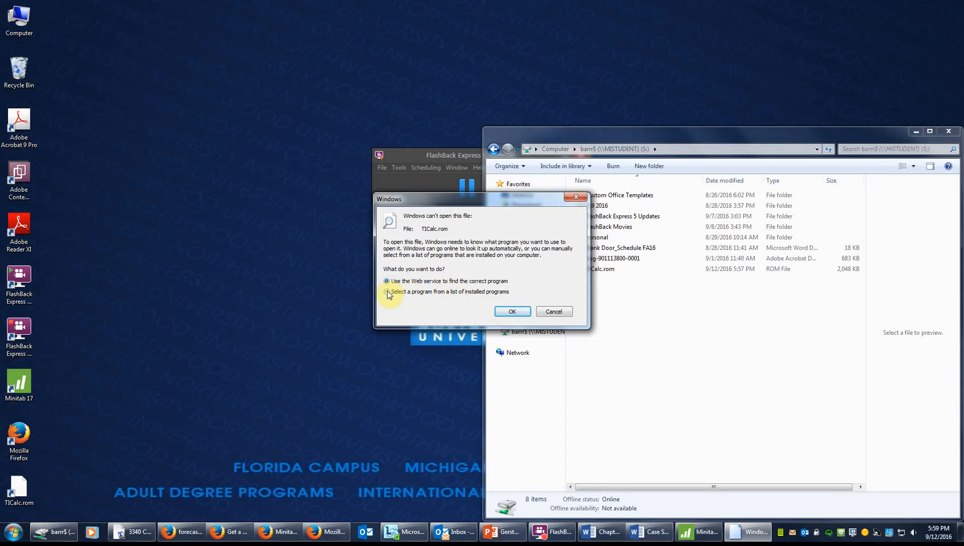
left_click(555, 311)
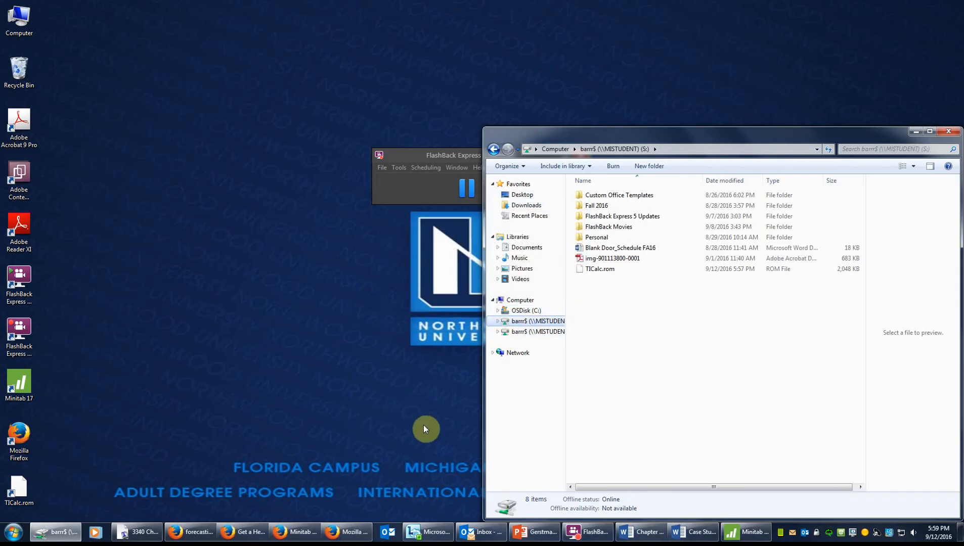
left_click(493, 149)
double_click(598, 323)
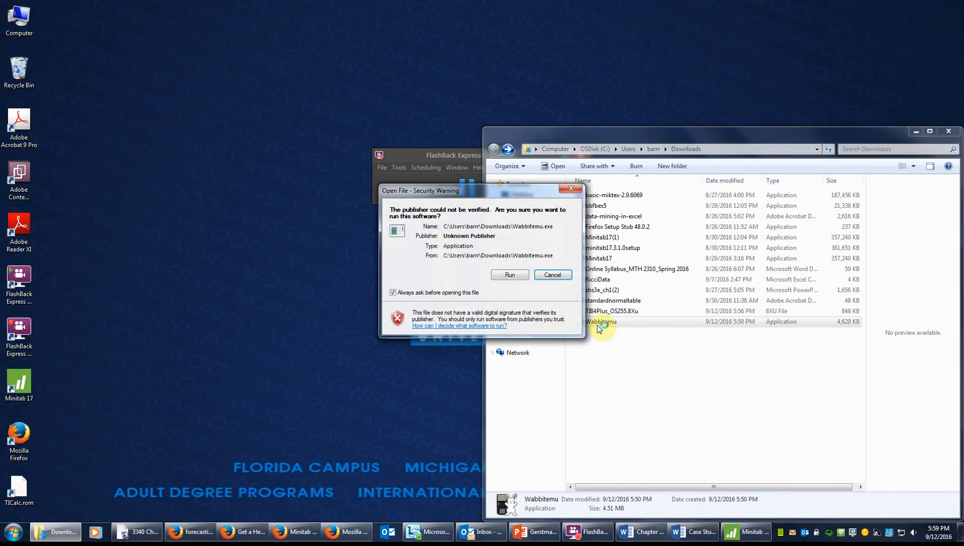
left_click(564, 274)
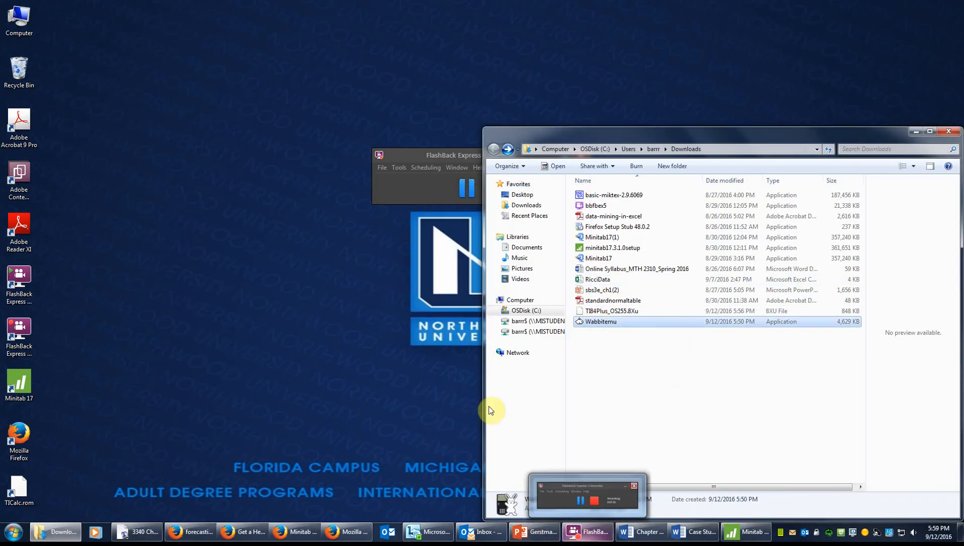
left_click(464, 192)
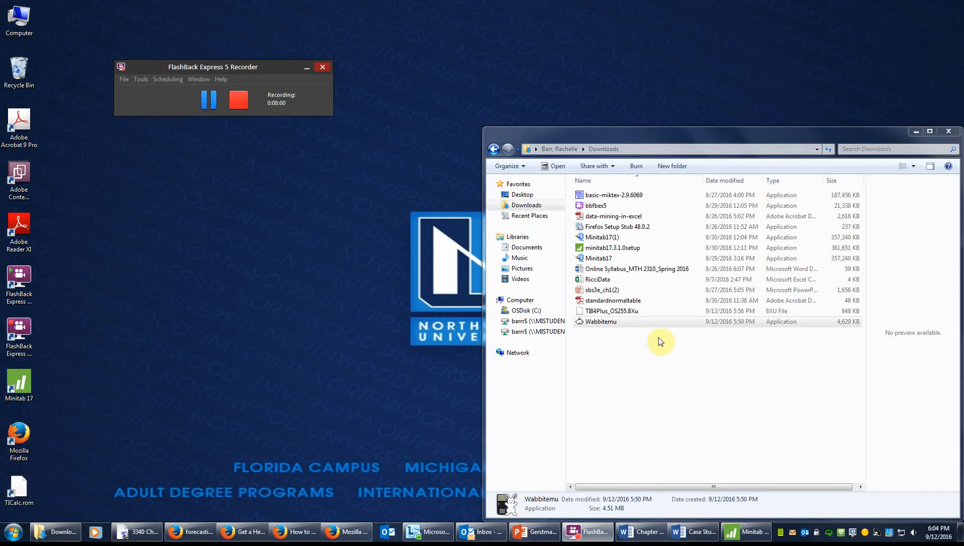
Move the Wabbitemu application from the Downloads folder to the desktop
double_click(601, 327)
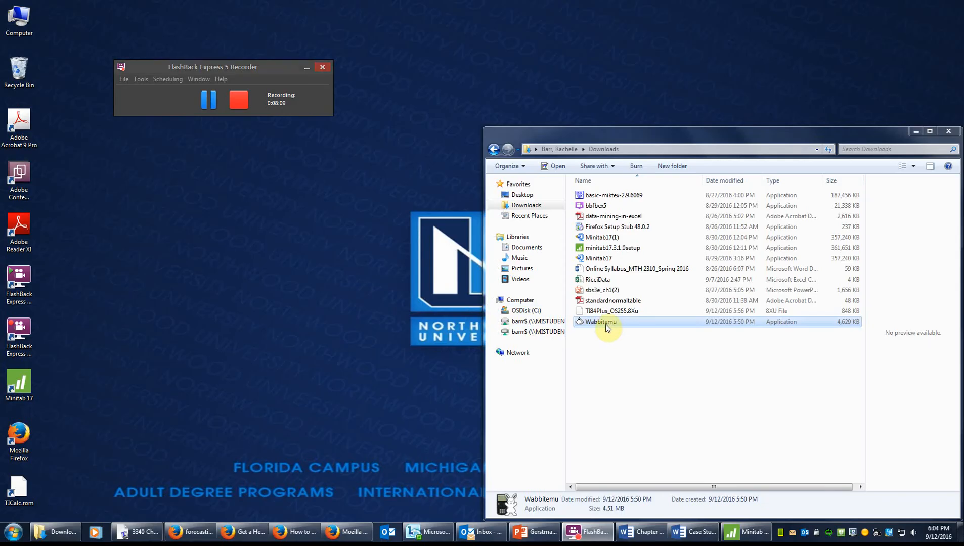
left_click_drag(607, 327, 186, 300)
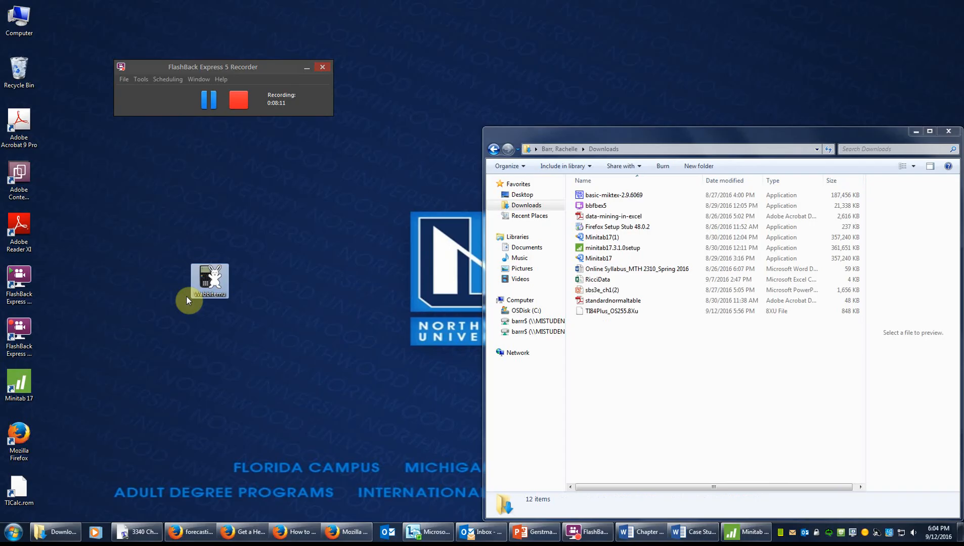
Run Wabbitemu from the desktop and clear the calculator display
double_click(214, 281)
left_click(521, 278)
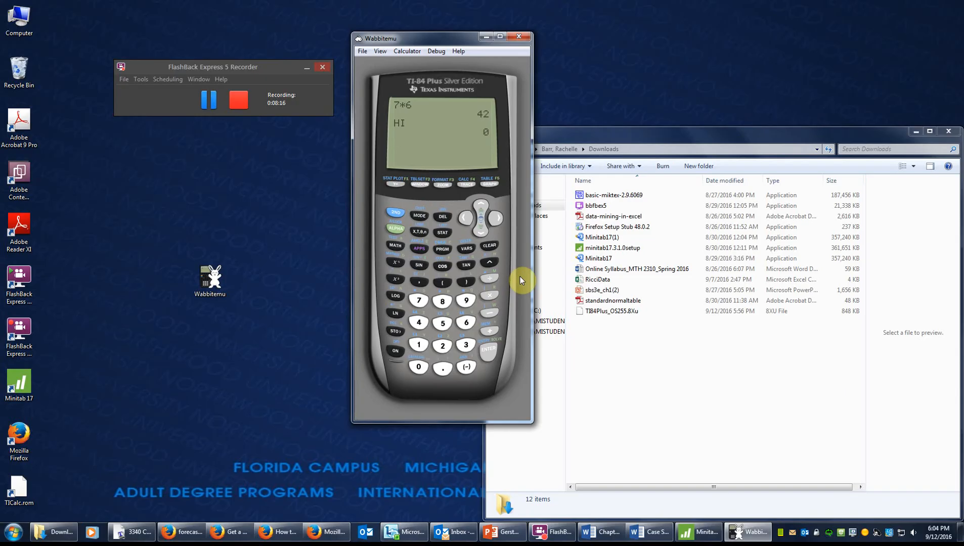
left_click(493, 245)
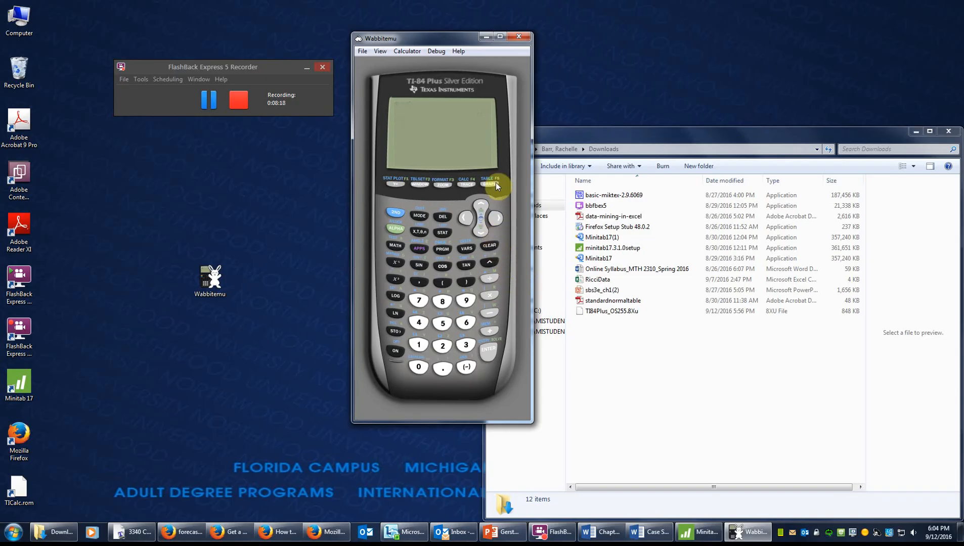
Disable the emulator's calculator skin and enable it again
left_click(407, 52)
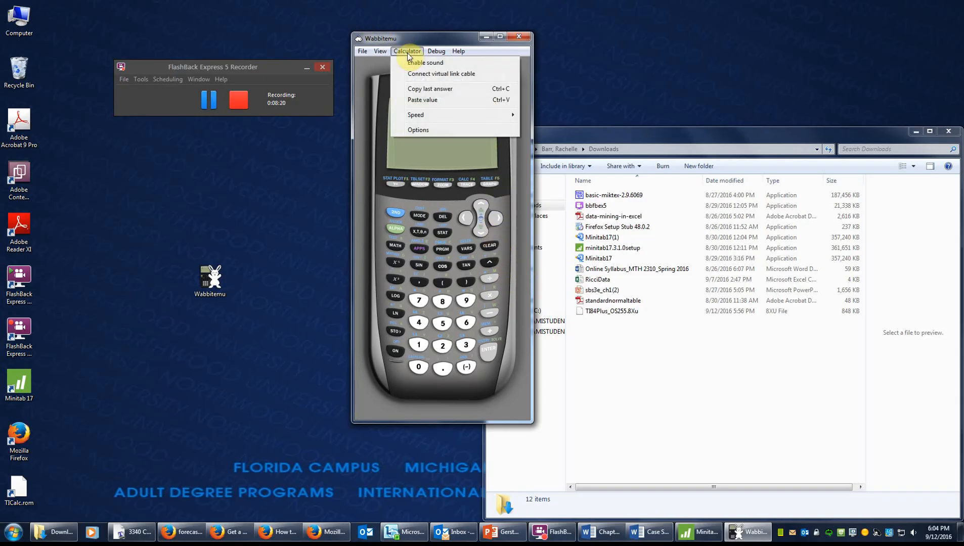
mouse_move(385, 54)
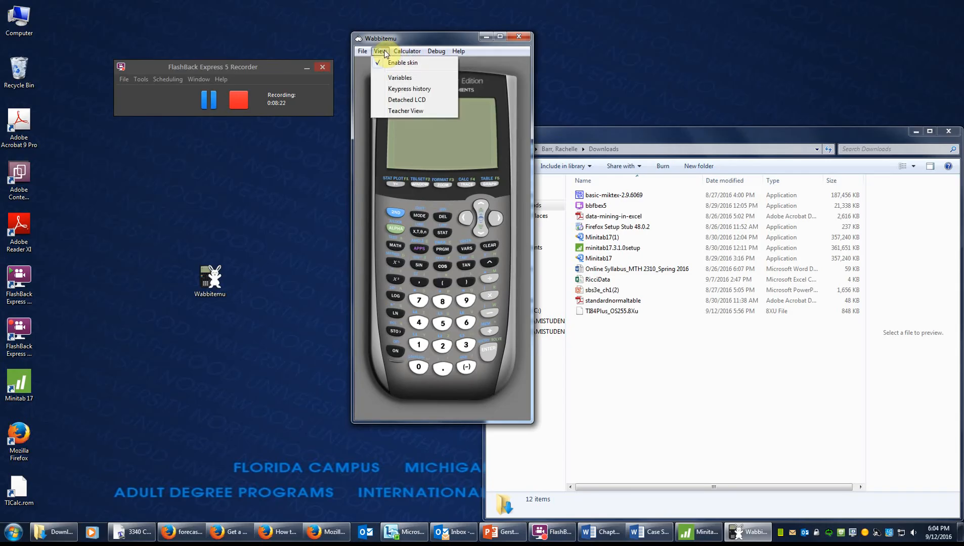
left_click(380, 62)
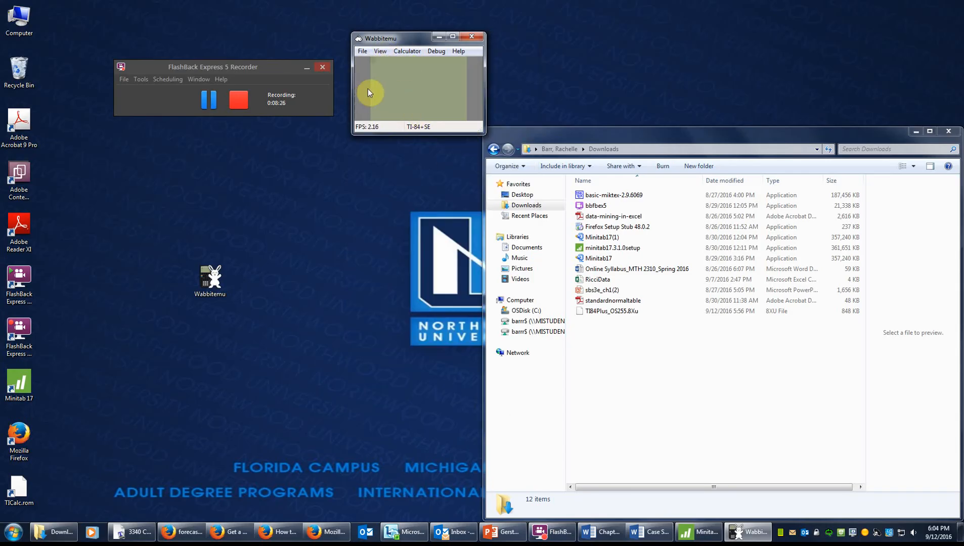
left_click(380, 53)
left_click(400, 62)
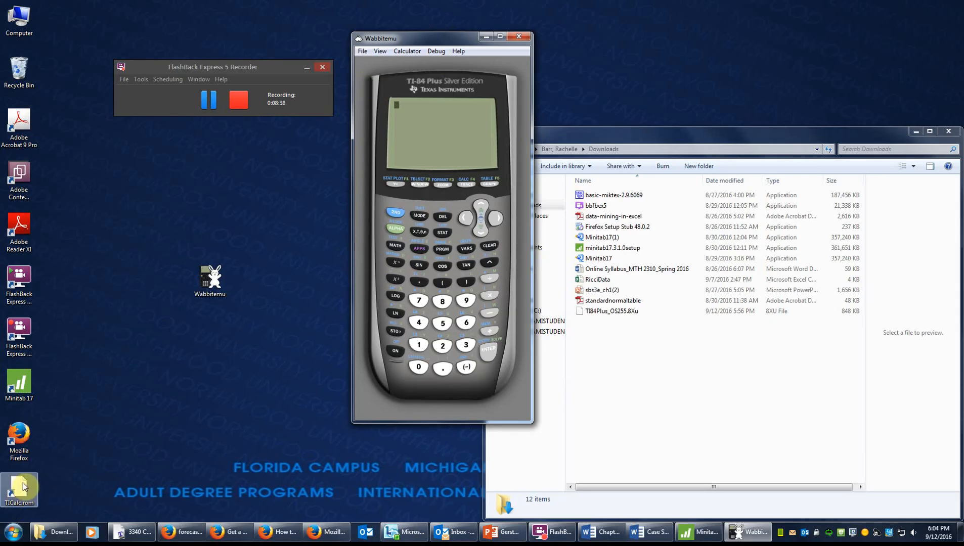
Delete the TICalc.rom desktop shortcut and place the Wabbitemu icon directly below the Mozilla Firefox icon
left_click_drag(22, 488, 20, 68)
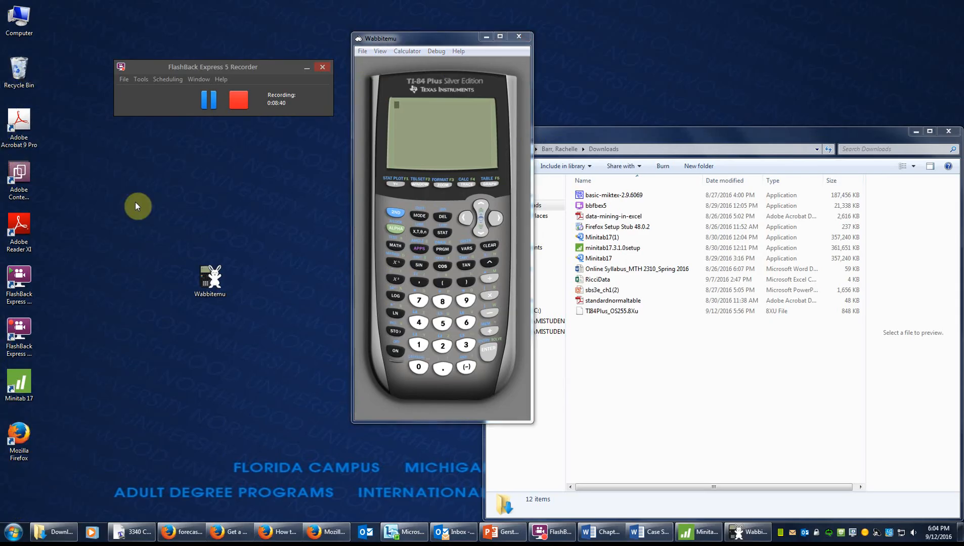
left_click_drag(98, 439, 31, 489)
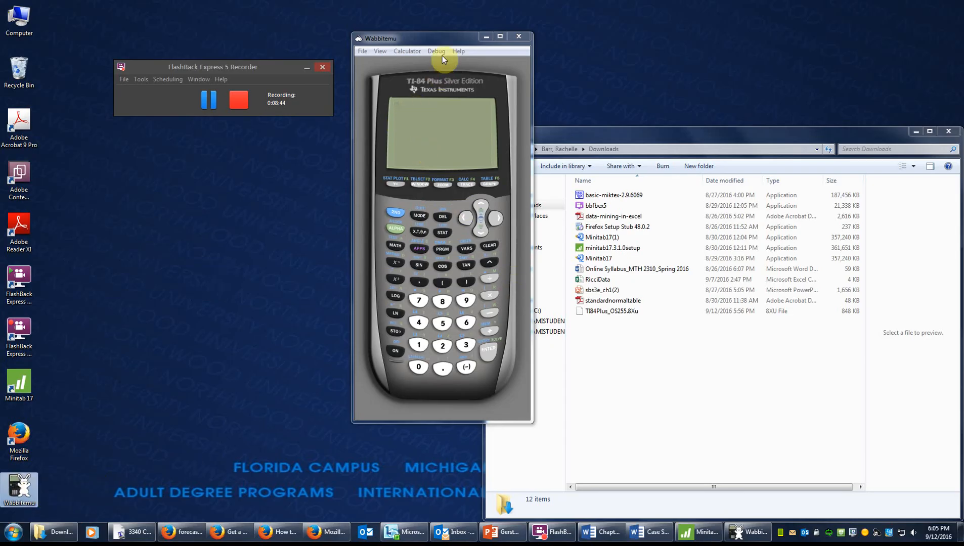